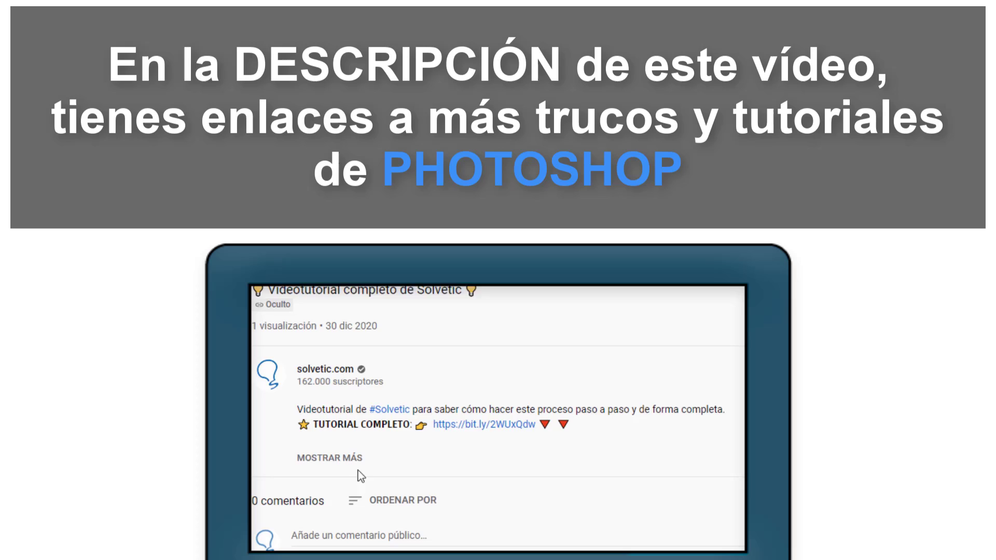
{"action": "left_click", "coordinate": [345, 457]}
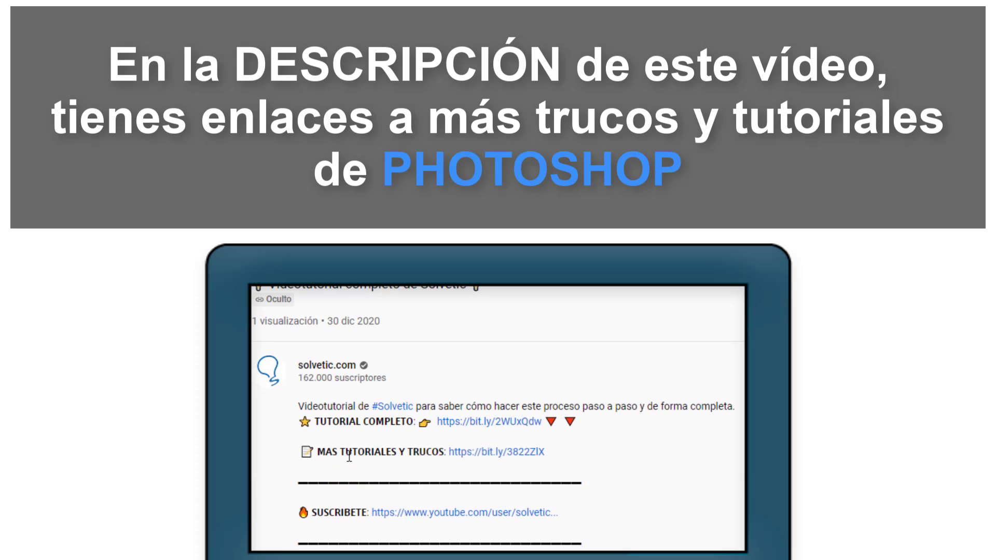
{"action": "scroll", "coordinate": [349, 456], "scroll_direction": "down", "scroll_amount": 3}
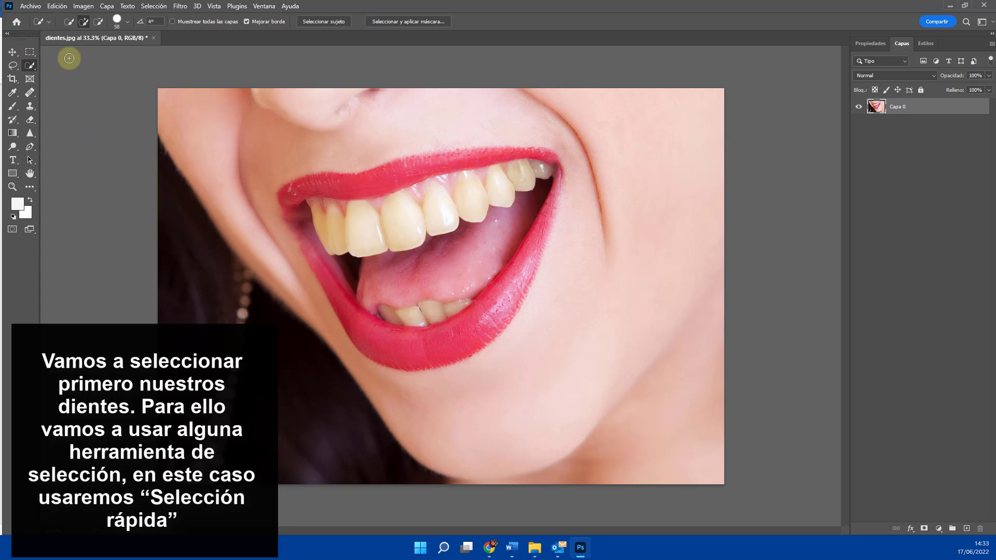
Select the upper and lower teeth with the Quick Selection tool, subtracting the excess at the mouth's left corner.
{"action": "left_click", "coordinate": [69, 22]}
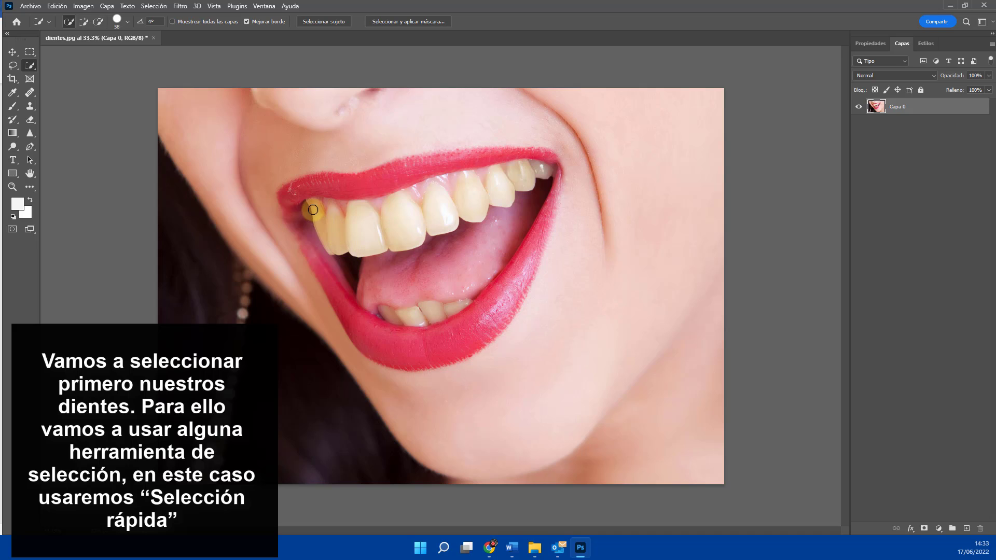
{"action": "mouse_move", "coordinate": [311, 207]}
{"action": "left_mouse_down"}
{"action": "mouse_move", "coordinate": [318, 224]}
{"action": "mouse_move", "coordinate": [373, 231]}
{"action": "mouse_move", "coordinate": [529, 171]}
{"action": "mouse_move", "coordinate": [539, 172]}
{"action": "mouse_move", "coordinate": [520, 196]}
{"action": "mouse_move", "coordinate": [539, 172]}
{"action": "mouse_move", "coordinate": [560, 189]}
{"action": "left_mouse_up"}
{"action": "left_click_drag", "start_coordinate": [386, 314], "coordinate": [449, 305]}
{"action": "left_click", "coordinate": [97, 21]}
{"action": "left_click_drag", "start_coordinate": [303, 226], "coordinate": [303, 206]}
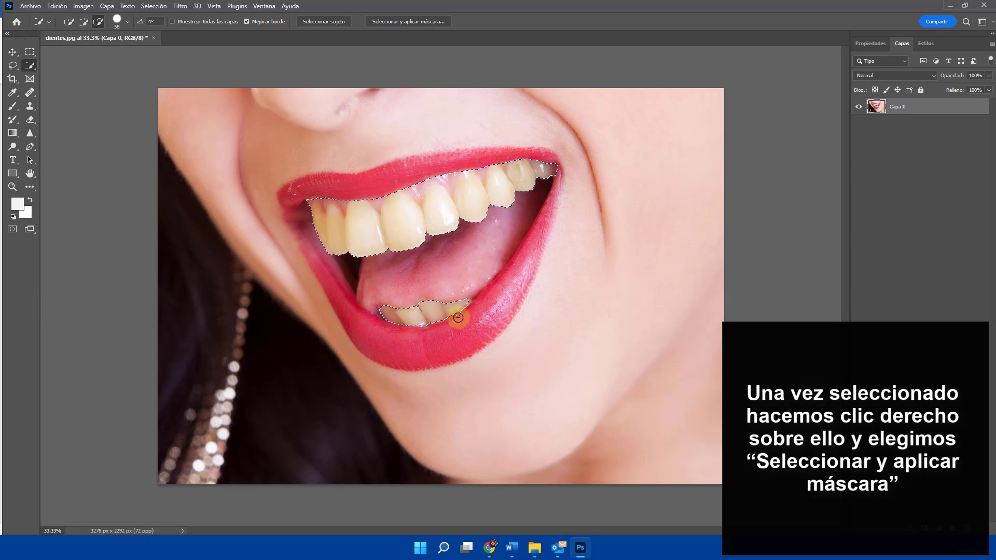
Open the teeth selection in Select and Mask and refine its edge along the upper gum line with the Refine Edge Brush.
{"action": "right_click", "coordinate": [479, 183]}
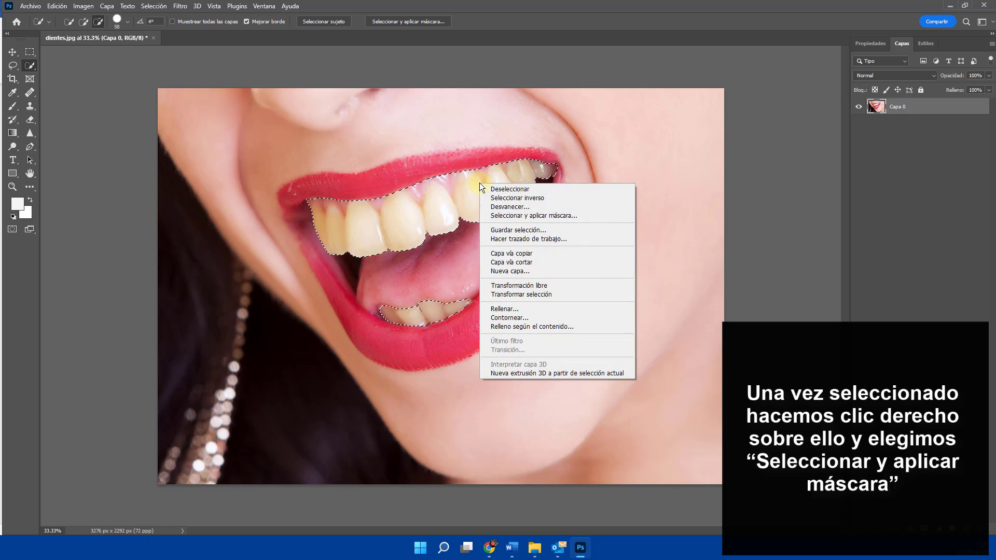
{"action": "left_click", "coordinate": [524, 216]}
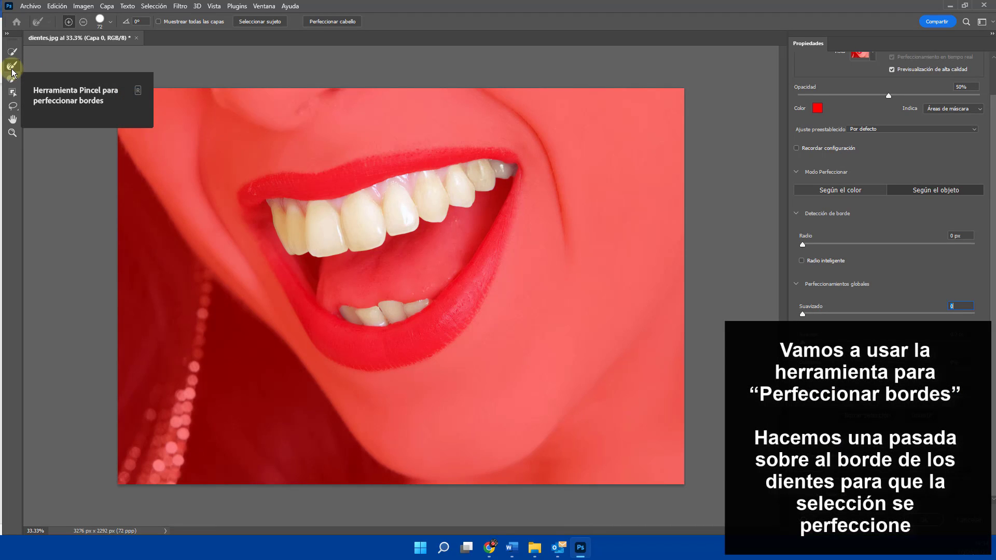
{"action": "left_click", "coordinate": [11, 68]}
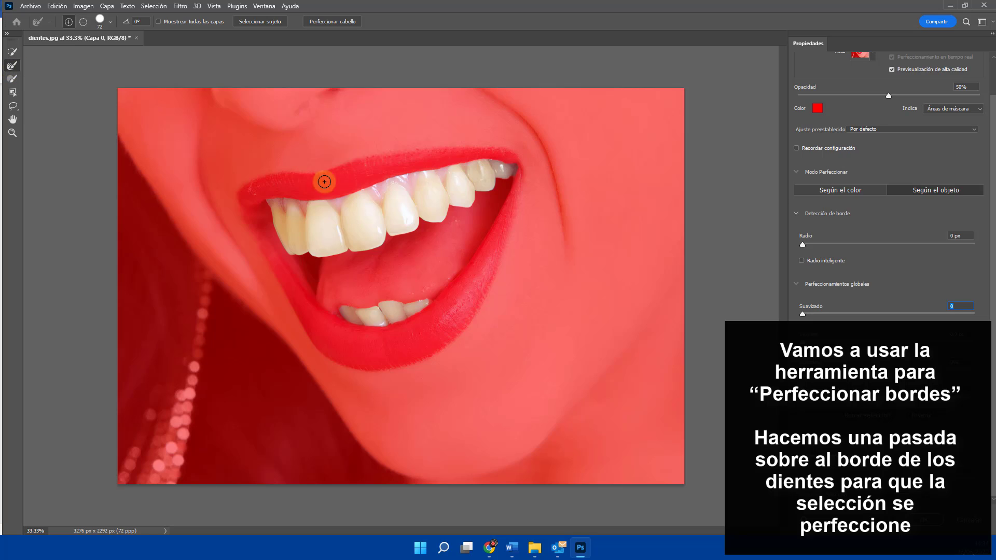
{"action": "mouse_move", "coordinate": [275, 198]}
{"action": "left_mouse_down"}
{"action": "mouse_move", "coordinate": [303, 212]}
{"action": "mouse_move", "coordinate": [307, 200]}
{"action": "mouse_move", "coordinate": [337, 210]}
{"action": "mouse_move", "coordinate": [364, 188]}
{"action": "mouse_move", "coordinate": [378, 202]}
{"action": "mouse_move", "coordinate": [385, 185]}
{"action": "mouse_move", "coordinate": [403, 179]}
{"action": "mouse_move", "coordinate": [413, 189]}
{"action": "mouse_move", "coordinate": [425, 169]}
{"action": "mouse_move", "coordinate": [446, 181]}
{"action": "mouse_move", "coordinate": [460, 160]}
{"action": "mouse_move", "coordinate": [467, 170]}
{"action": "mouse_move", "coordinate": [506, 155]}
{"action": "left_mouse_up"}
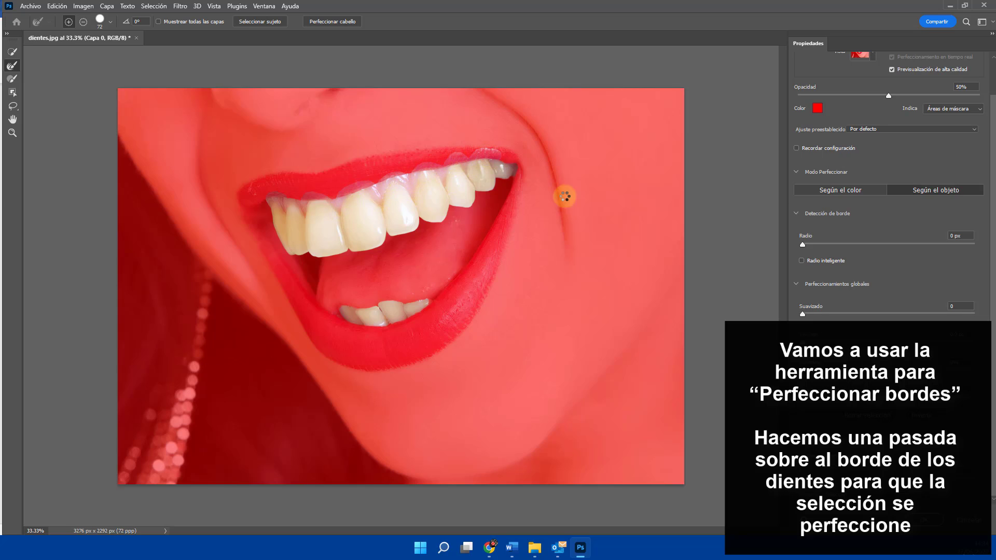
{"action": "mouse_move", "coordinate": [368, 178]}
{"action": "left_mouse_down"}
{"action": "mouse_move", "coordinate": [394, 208]}
{"action": "mouse_move", "coordinate": [388, 182]}
{"action": "mouse_move", "coordinate": [452, 188]}
{"action": "mouse_move", "coordinate": [374, 194]}
{"action": "mouse_move", "coordinate": [356, 186]}
{"action": "left_mouse_up"}
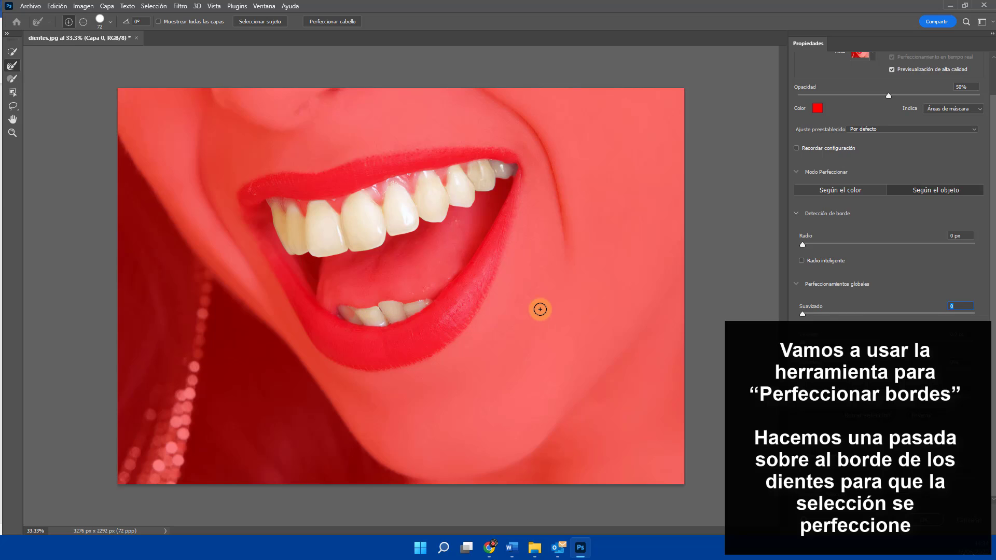
Touch up the refined edge by subtracting along the lower teeth and between the upper ones, and adding around the upper middle teeth.
{"action": "left_click", "coordinate": [83, 21]}
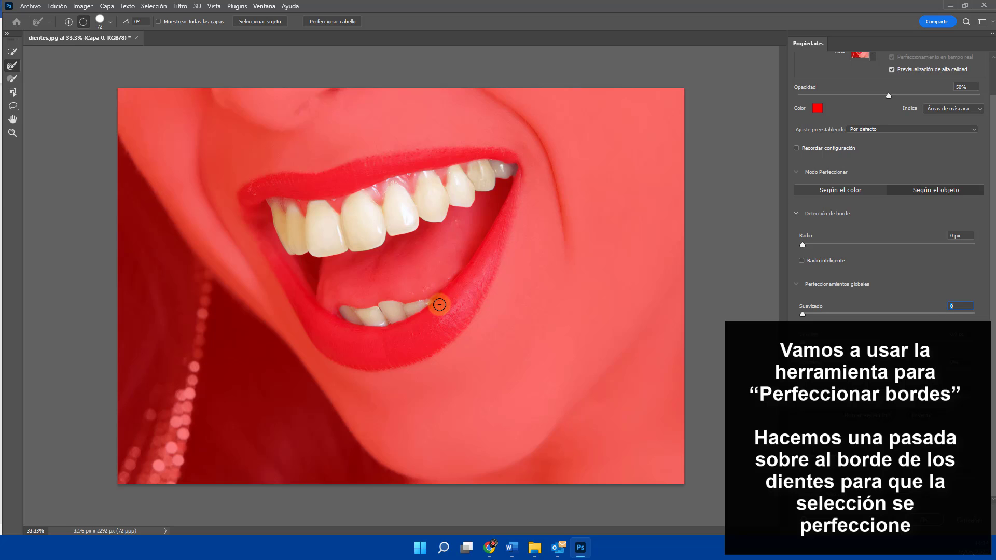
{"action": "mouse_move", "coordinate": [336, 305]}
{"action": "left_mouse_down"}
{"action": "mouse_move", "coordinate": [467, 313]}
{"action": "mouse_move", "coordinate": [429, 303]}
{"action": "left_mouse_up"}
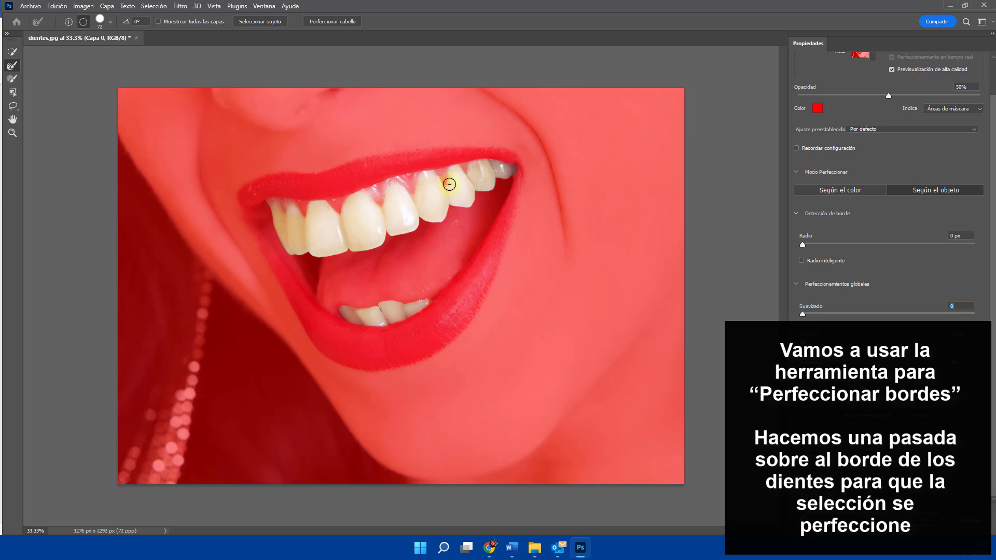
{"action": "mouse_move", "coordinate": [447, 183]}
{"action": "left_mouse_down"}
{"action": "mouse_move", "coordinate": [471, 201]}
{"action": "mouse_move", "coordinate": [430, 196]}
{"action": "left_mouse_up"}
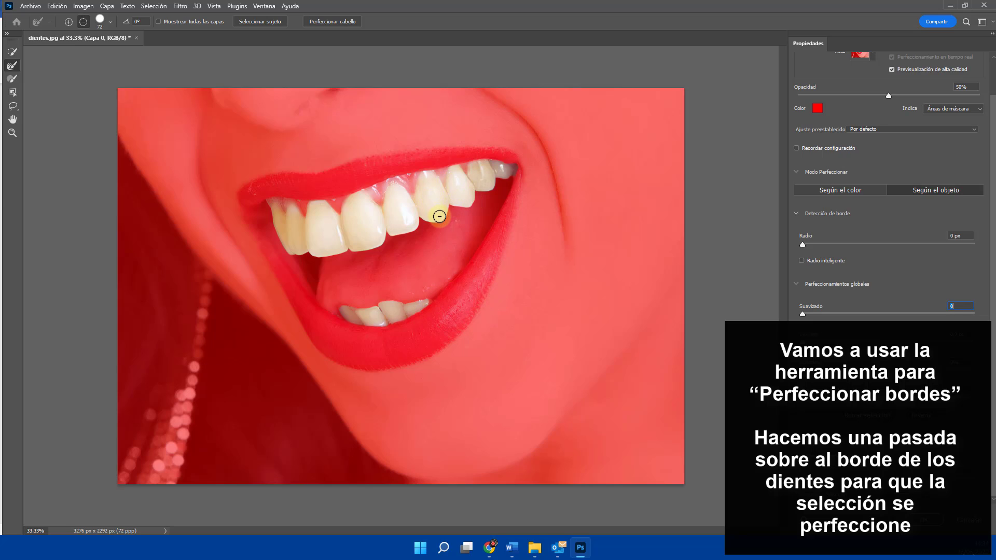
{"action": "left_click", "coordinate": [69, 22]}
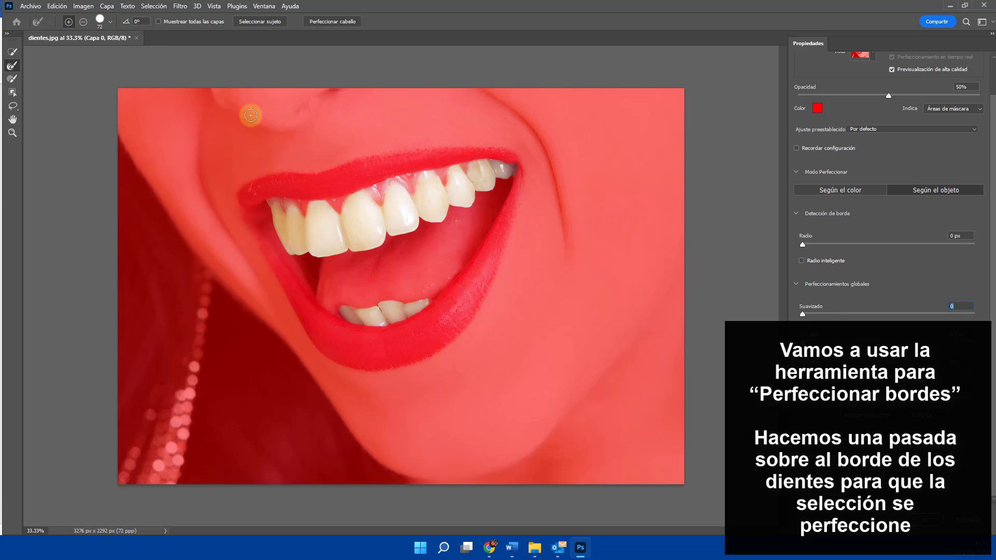
{"action": "mouse_move", "coordinate": [381, 191]}
{"action": "left_mouse_down"}
{"action": "mouse_move", "coordinate": [375, 183]}
{"action": "mouse_move", "coordinate": [455, 197]}
{"action": "left_mouse_up"}
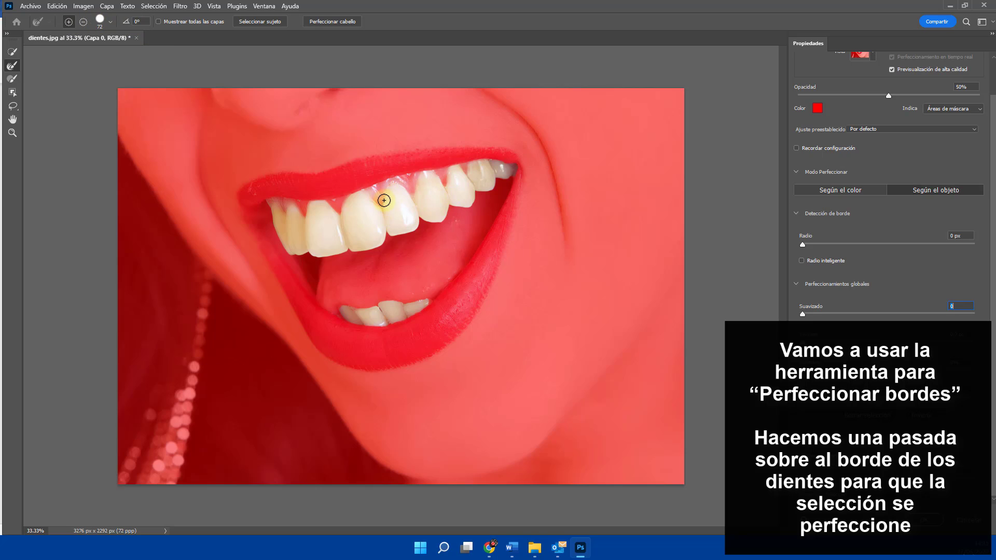
{"action": "mouse_move", "coordinate": [384, 200]}
{"action": "left_mouse_down"}
{"action": "mouse_move", "coordinate": [366, 178]}
{"action": "mouse_move", "coordinate": [440, 209]}
{"action": "mouse_move", "coordinate": [396, 177]}
{"action": "mouse_move", "coordinate": [468, 232]}
{"action": "mouse_move", "coordinate": [533, 208]}
{"action": "mouse_move", "coordinate": [498, 242]}
{"action": "mouse_move", "coordinate": [473, 238]}
{"action": "left_mouse_up"}
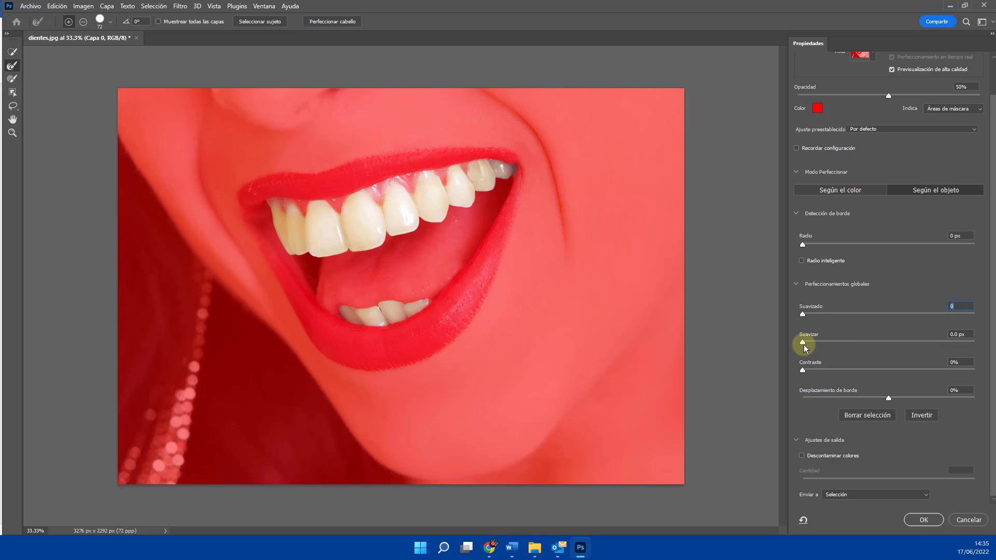
Set Suavizar to 3.5 px and Suavizado to 11, and output the refined teeth selection to a new layer.
{"action": "left_click_drag", "start_coordinate": [804, 344], "coordinate": [834, 342]}
{"action": "left_click_drag", "start_coordinate": [802, 314], "coordinate": [821, 314]}
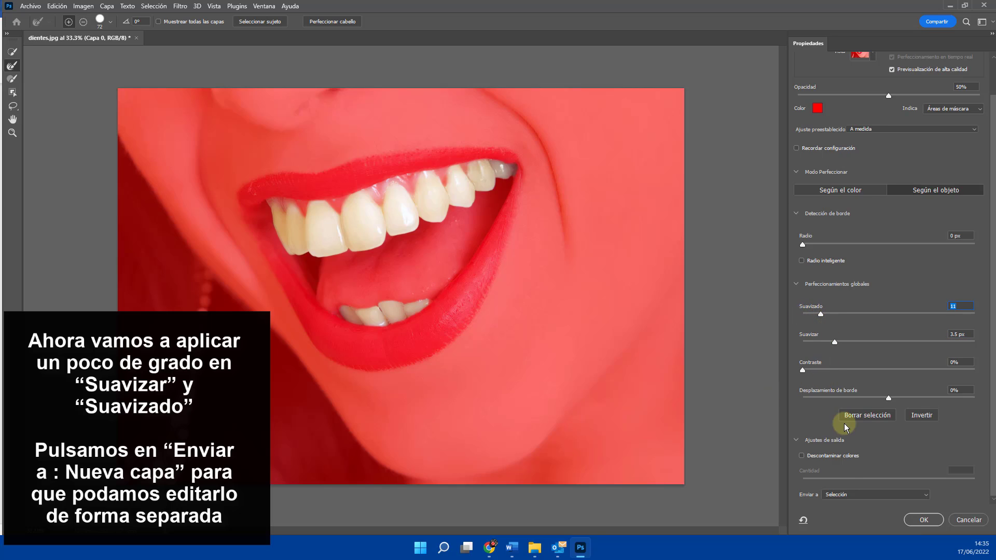
{"action": "left_click", "coordinate": [846, 494]}
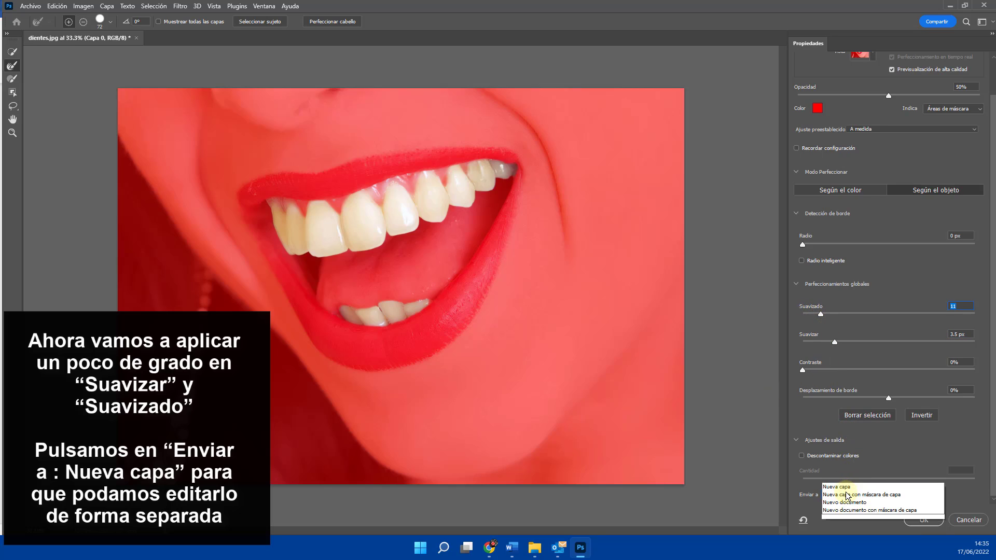
{"action": "left_click", "coordinate": [847, 503]}
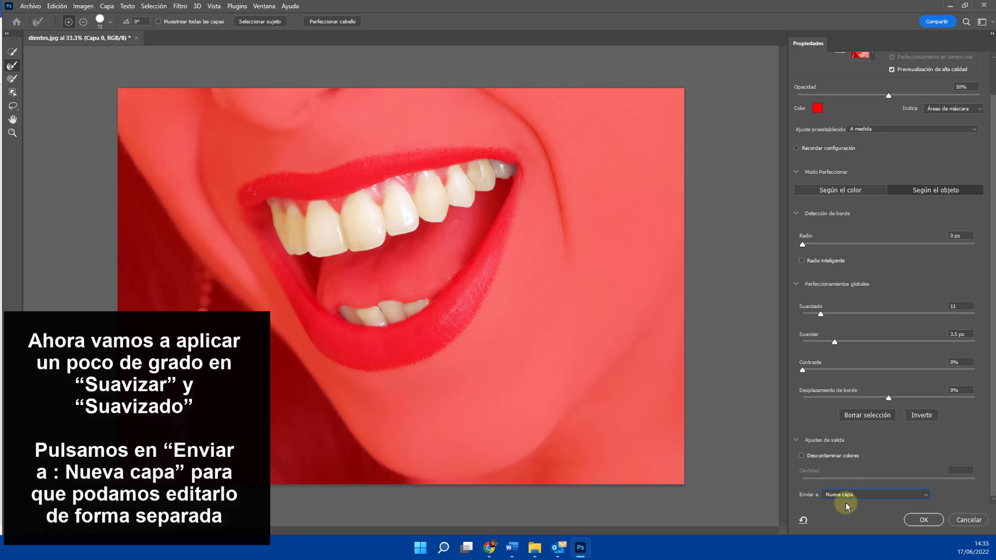
{"action": "left_click", "coordinate": [914, 525]}
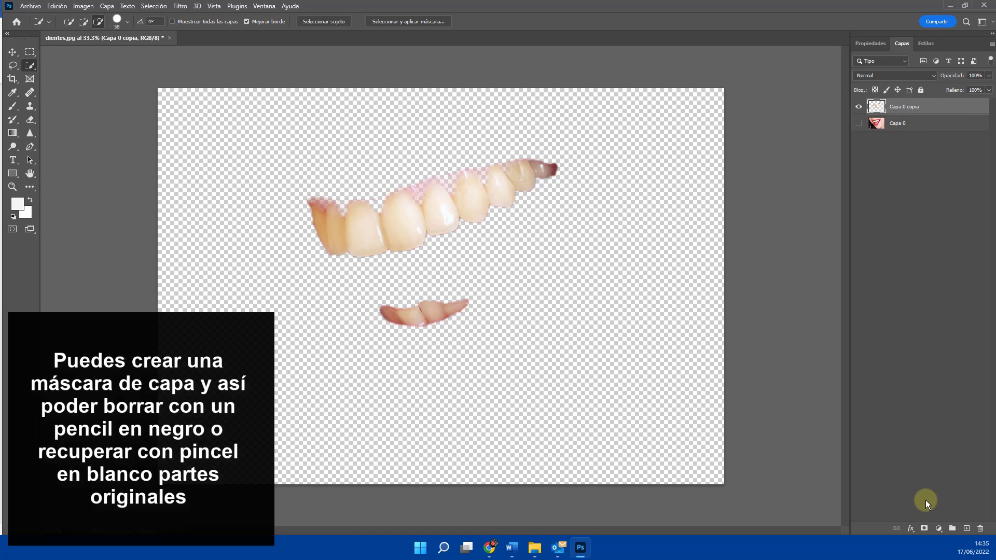
Add a layer mask to the teeth layer and paint out the gum remnants with a soft black 54 px brush.
{"action": "left_click", "coordinate": [923, 529]}
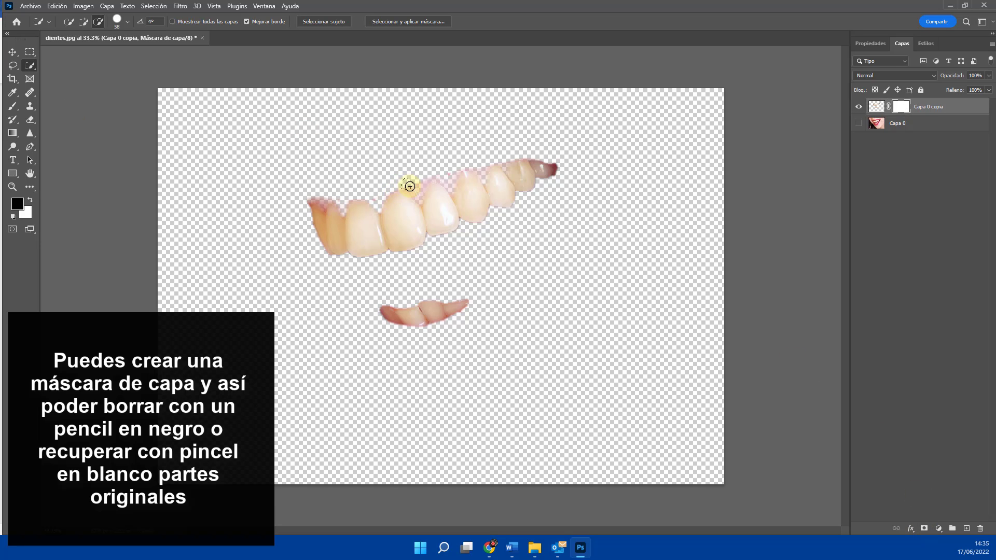
{"action": "left_click", "coordinate": [13, 105]}
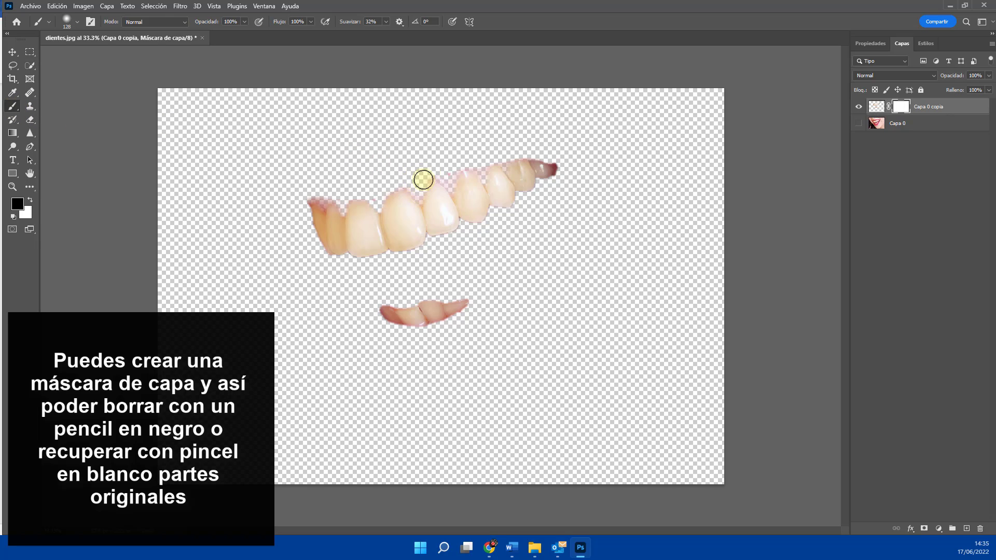
{"action": "right_click", "coordinate": [425, 171]}
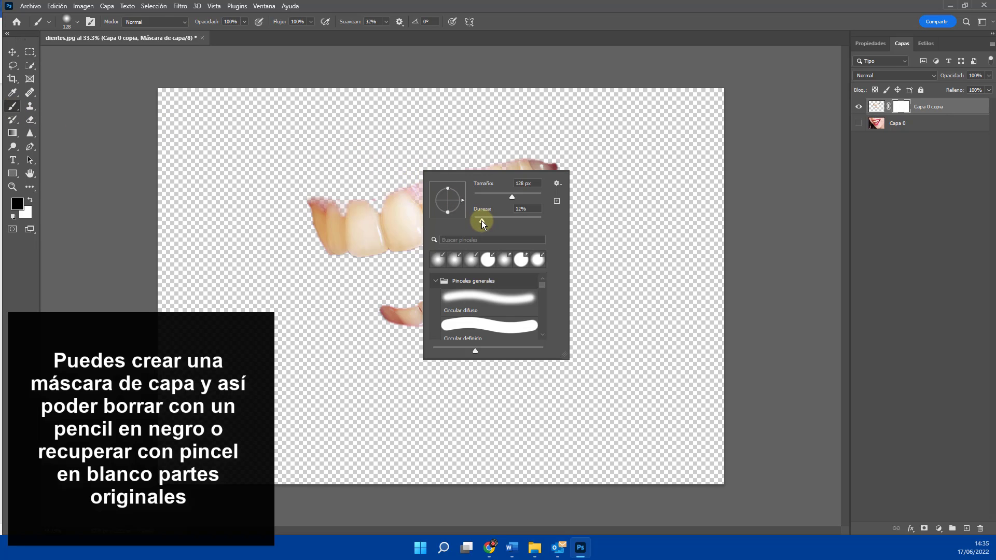
{"action": "left_click_drag", "start_coordinate": [482, 223], "coordinate": [491, 197]}
{"action": "left_click", "coordinate": [402, 179]}
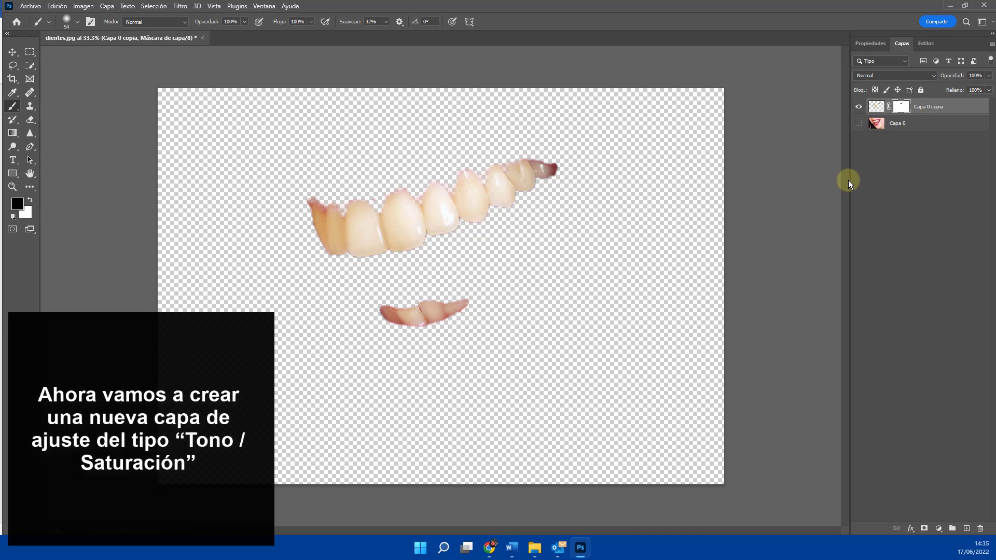
Create a Hue/Saturation adjustment layer above the cut-out teeth layer.
{"action": "left_click", "coordinate": [877, 106]}
{"action": "left_click", "coordinate": [935, 529]}
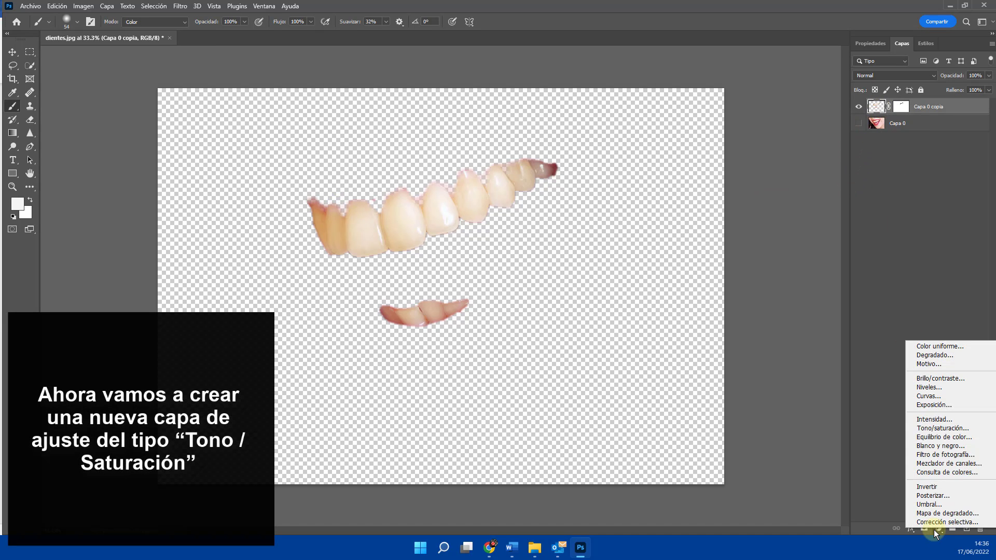
{"action": "left_click", "coordinate": [947, 430]}
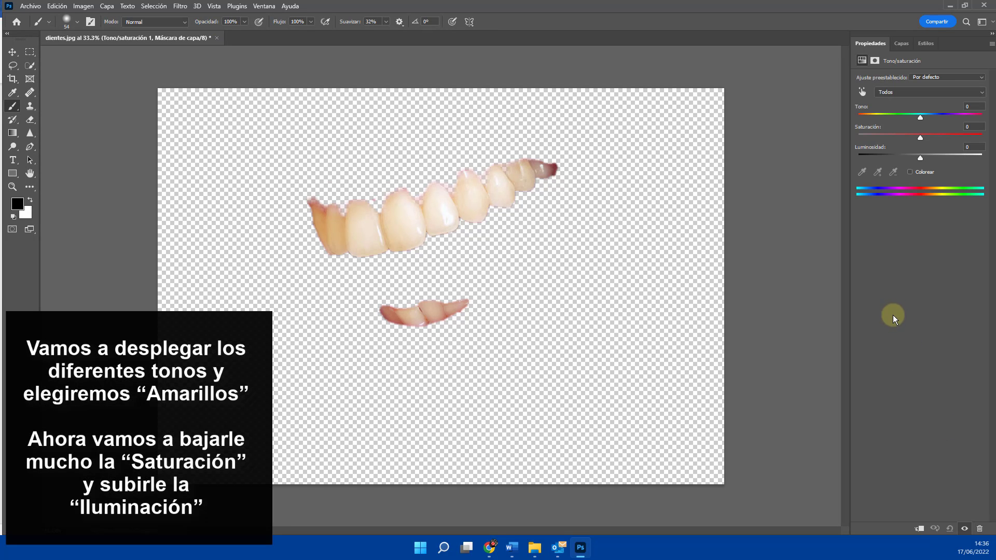
Set the saturation of the yellows (Amarillos) to -100 and raise their lightness slightly in the Hue/Saturation adjustment.
{"action": "left_click", "coordinate": [890, 94]}
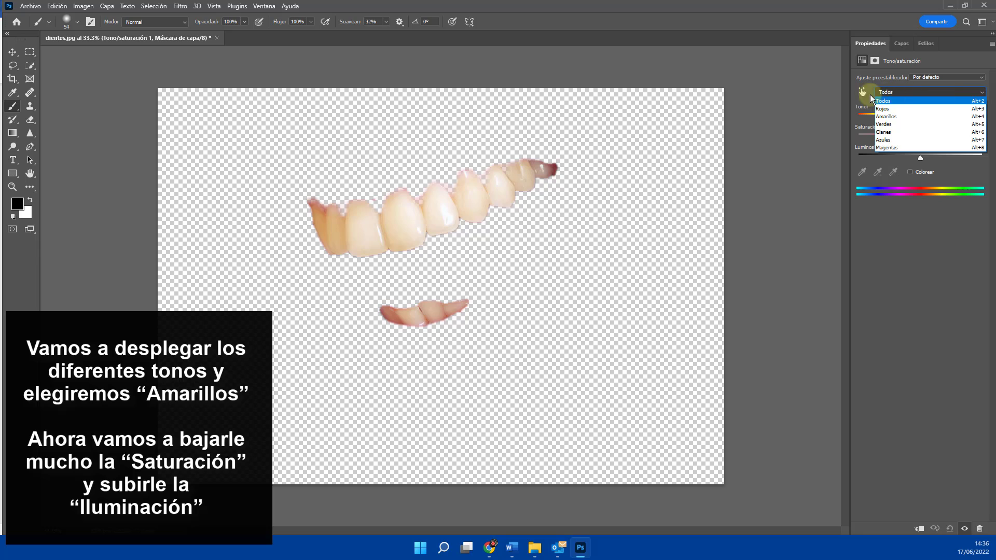
{"action": "left_click", "coordinate": [896, 116]}
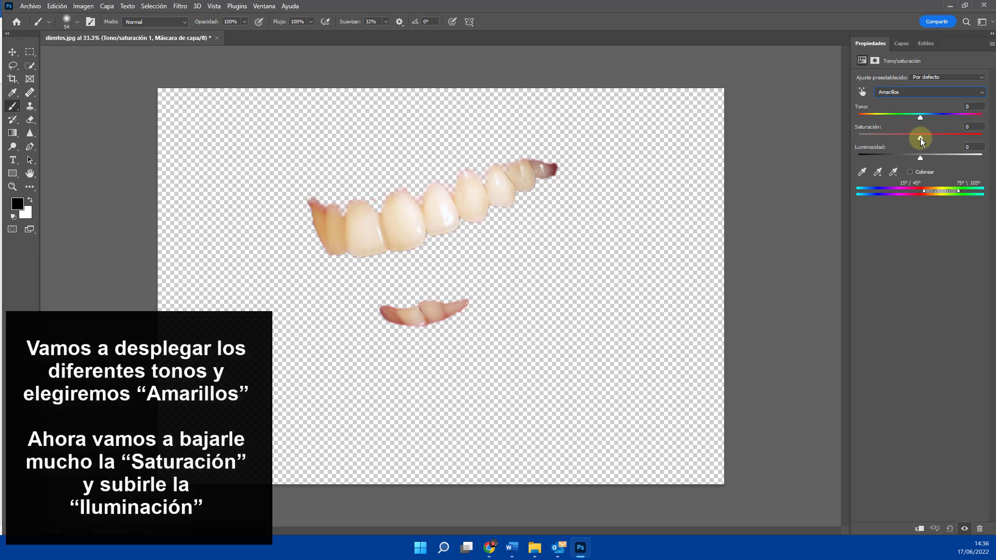
{"action": "left_click_drag", "start_coordinate": [920, 138], "coordinate": [857, 134]}
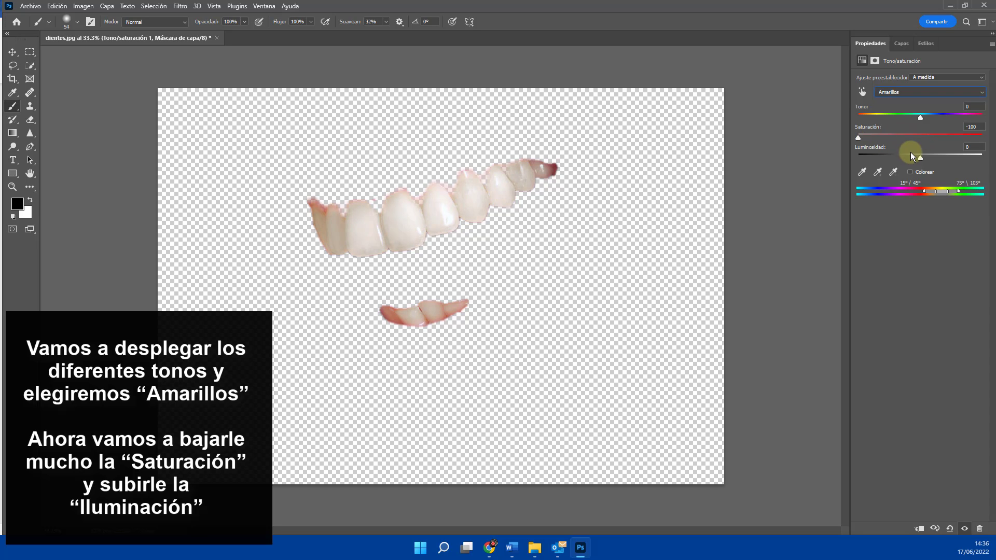
{"action": "left_click_drag", "start_coordinate": [919, 158], "coordinate": [925, 159]}
Make the original photo layer, Capa 0, visible again.
{"action": "left_click", "coordinate": [901, 44]}
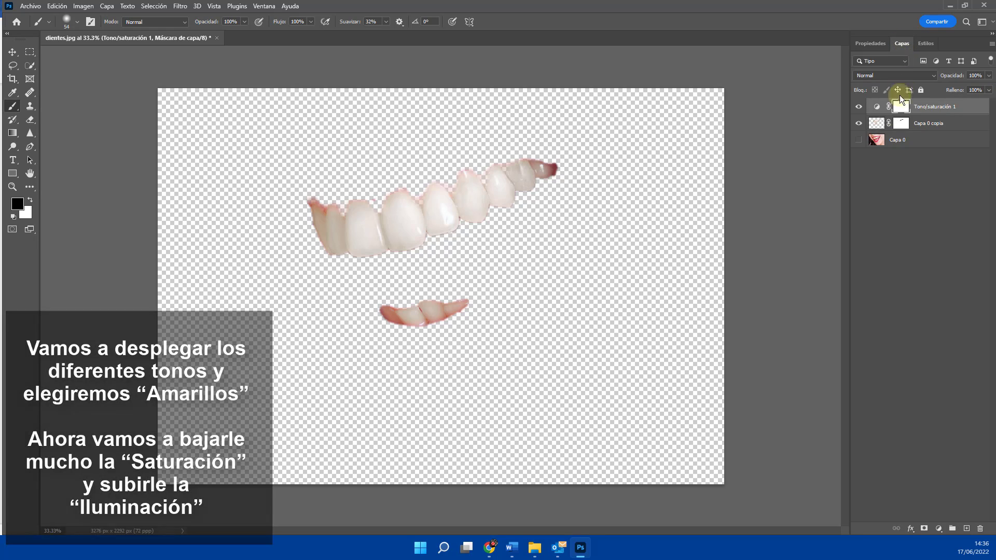
{"action": "left_click", "coordinate": [859, 139]}
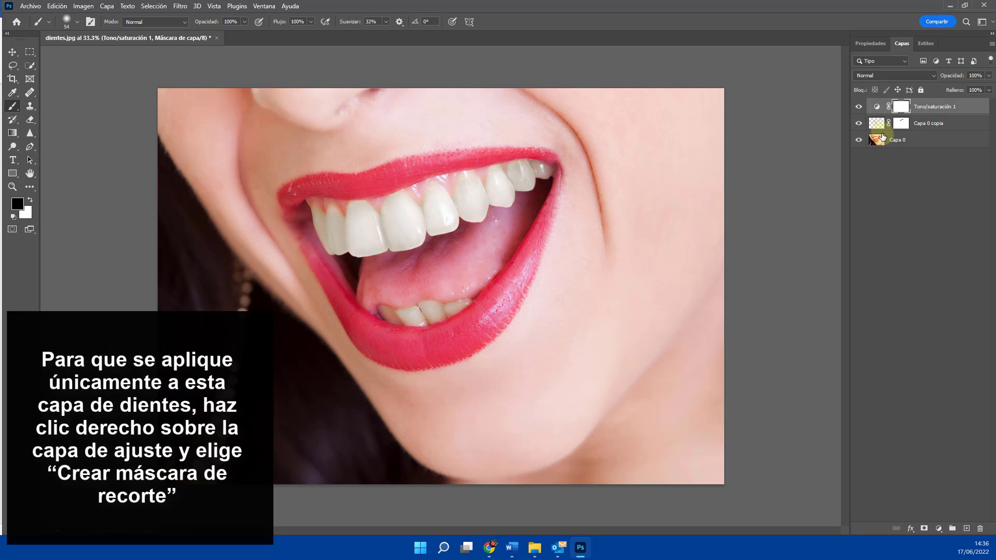
{"action": "left_click", "coordinate": [928, 124]}
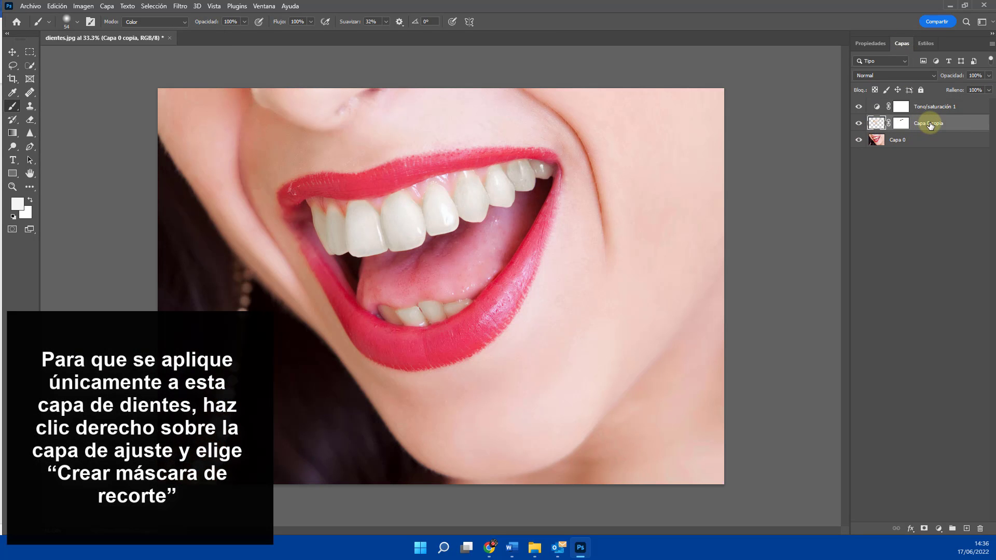
{"action": "right_click", "coordinate": [929, 123]}
{"action": "left_click", "coordinate": [806, 294]}
Create a clipping mask from the Hue/Saturation adjustment layer so it affects only the teeth layer.
{"action": "left_click", "coordinate": [924, 106]}
{"action": "right_click", "coordinate": [924, 106]}
{"action": "left_click", "coordinate": [795, 296]}
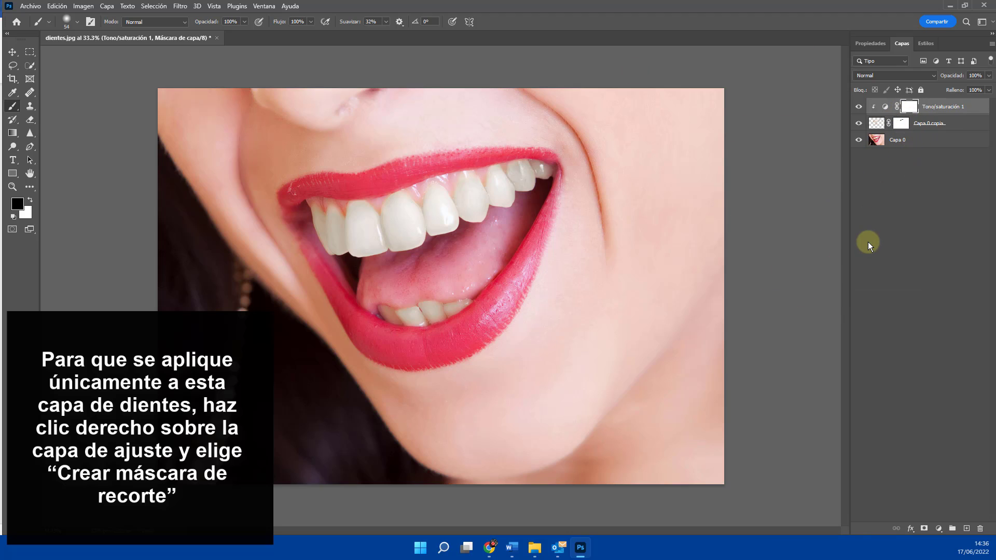
Compare the teeth before and after whitening by toggling the visibility of the Hue/Saturation adjustment layer.
{"action": "left_click", "coordinate": [859, 107]}
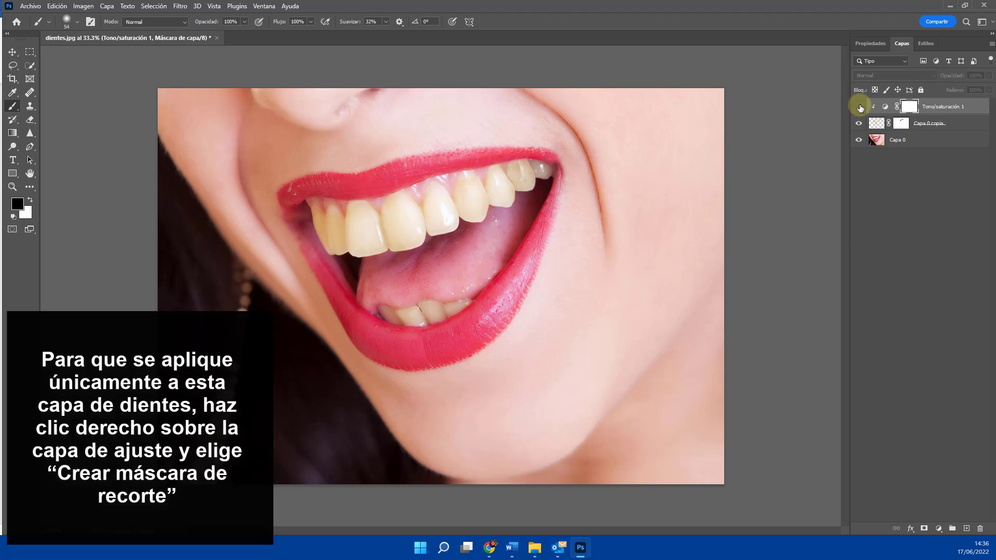
{"action": "left_click", "coordinate": [859, 107]}
{"action": "left_click", "coordinate": [858, 107]}
{"action": "left_click", "coordinate": [859, 107]}
{"action": "left_click", "coordinate": [859, 107]}
{"action": "left_click", "coordinate": [859, 107]}
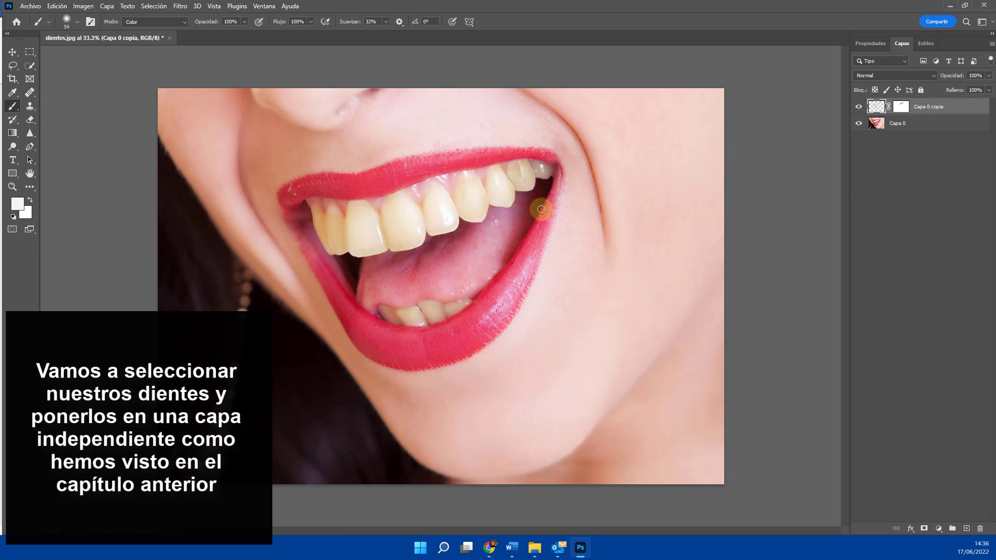
Hide and show Capa 0 to check the cut-out teeth layer on its own.
{"action": "left_click", "coordinate": [859, 124]}
{"action": "left_click", "coordinate": [859, 125]}
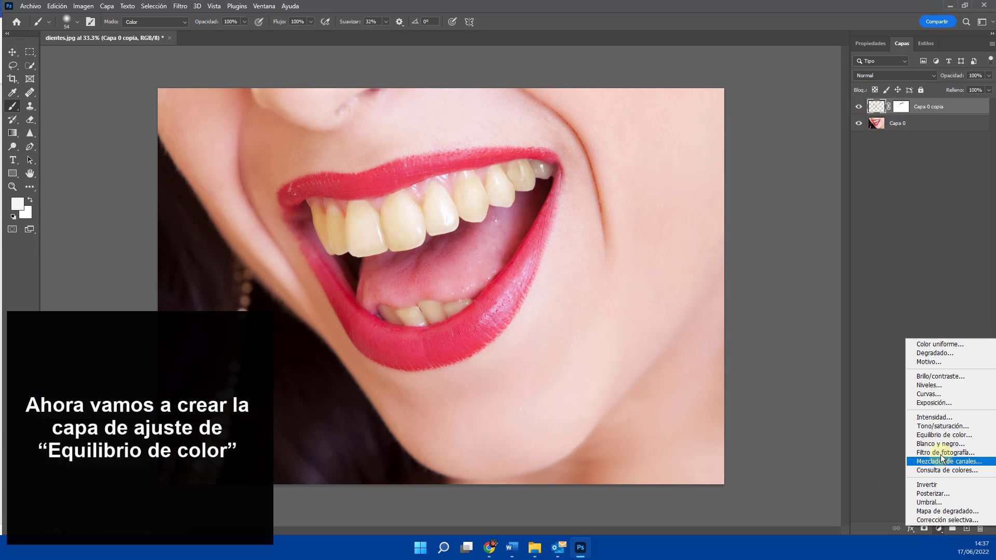
Add a Color Balance adjustment layer with the midtones' Cyan–Red at -67 and clip it to the teeth layer, Capa 0 copia.
{"action": "left_click", "coordinate": [939, 437]}
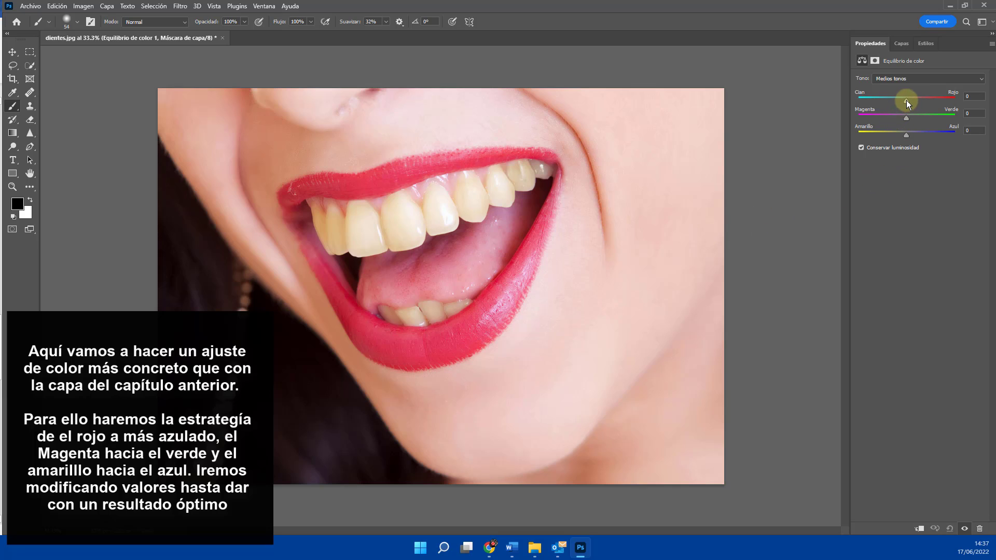
{"action": "left_click_drag", "start_coordinate": [879, 100], "coordinate": [876, 98]}
{"action": "left_click", "coordinate": [901, 44]}
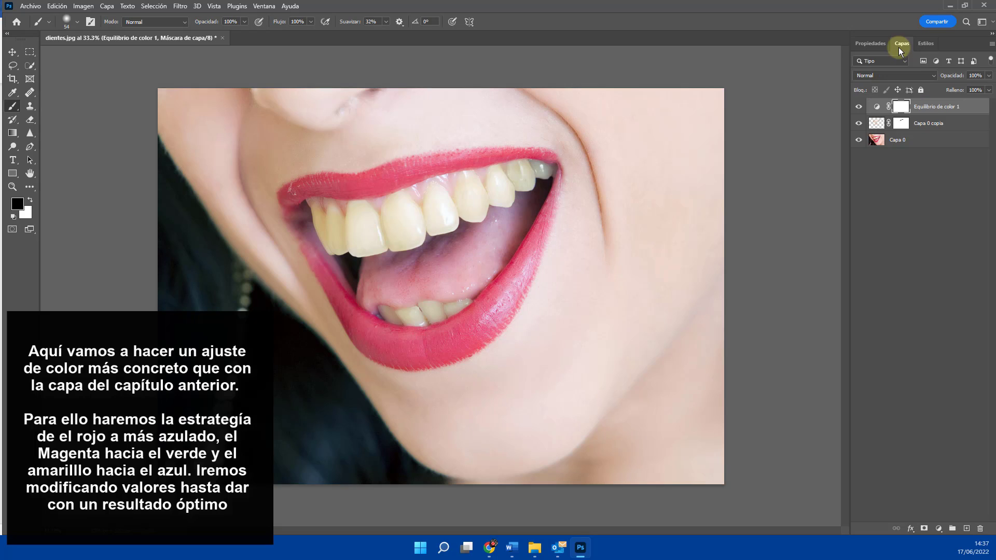
{"action": "right_click", "coordinate": [938, 108]}
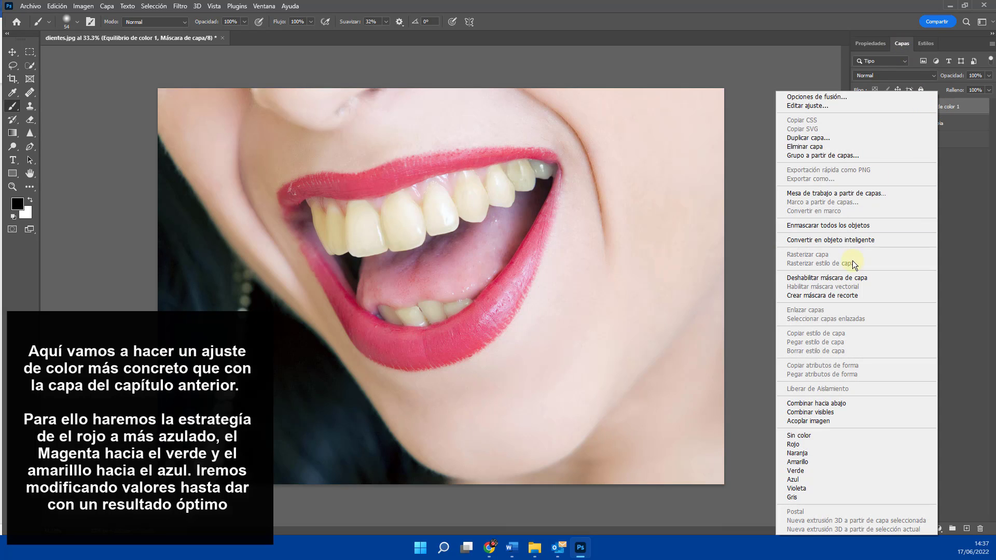
{"action": "left_click", "coordinate": [847, 297]}
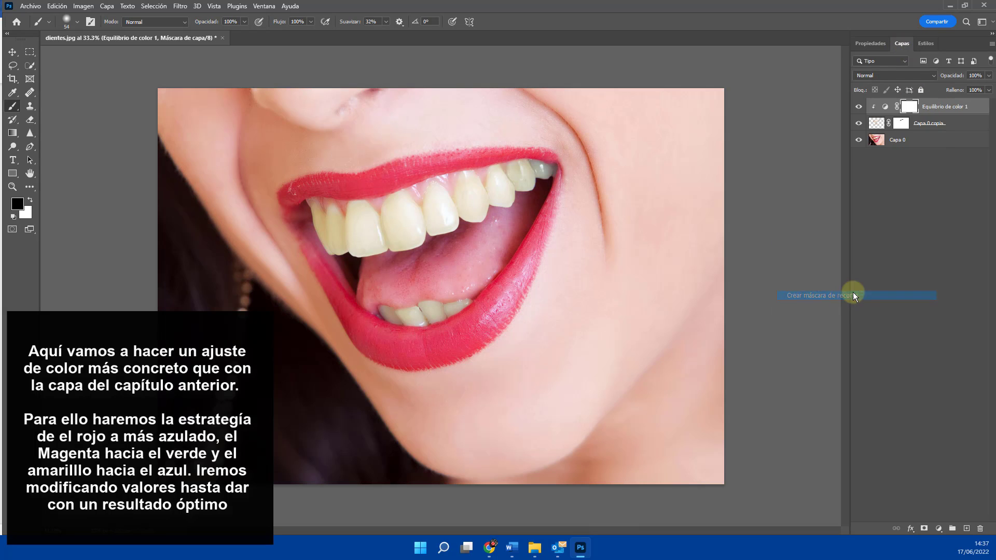
Shift the midtones of the Color Balance layer toward green and blue, with Magenta–Green around +85 and Yellow–Blue around +100.
{"action": "left_click", "coordinate": [876, 45]}
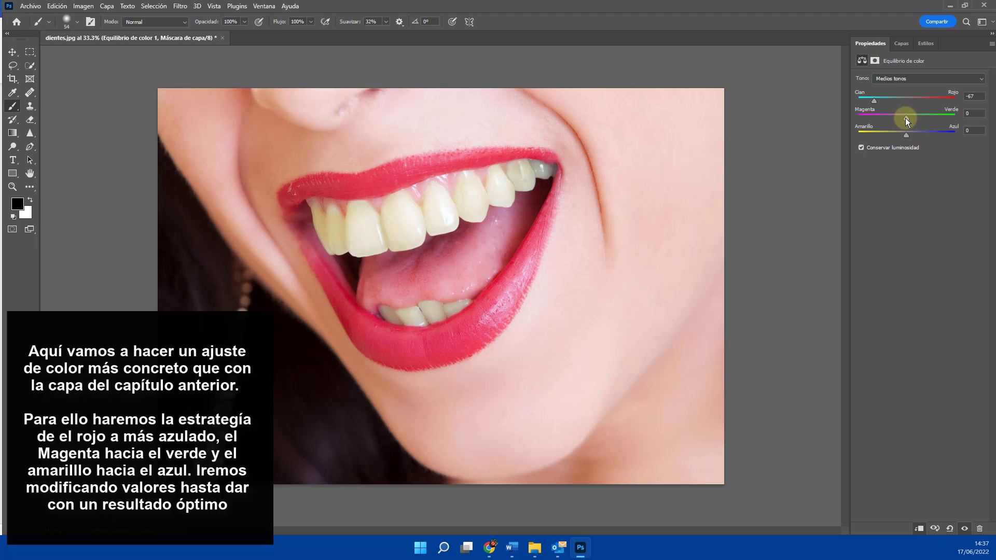
{"action": "left_click_drag", "start_coordinate": [905, 117], "coordinate": [922, 138]}
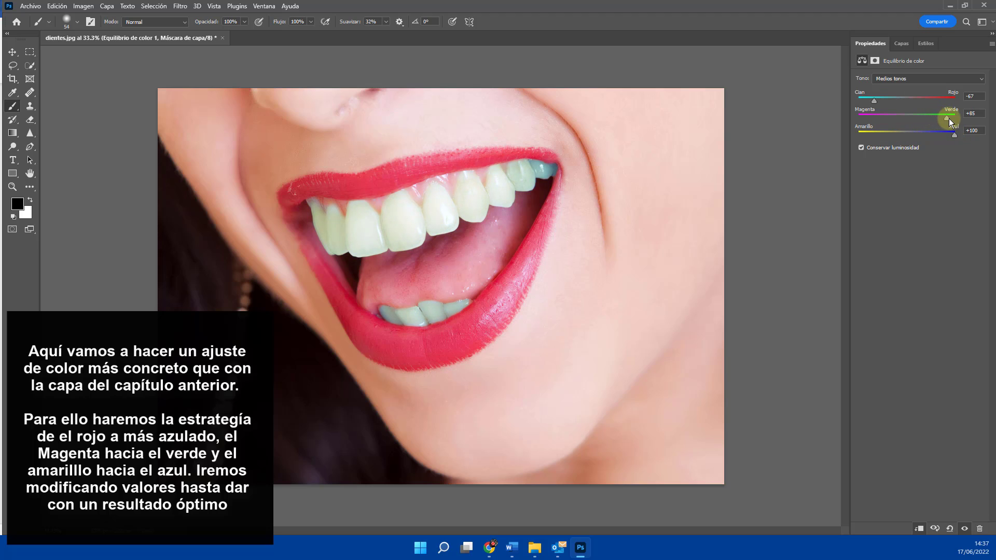
{"action": "mouse_move", "coordinate": [949, 118]}
{"action": "left_mouse_down"}
{"action": "mouse_move", "coordinate": [931, 119]}
{"action": "mouse_move", "coordinate": [949, 121]}
{"action": "left_mouse_up"}
With Conservar luminosidad off, set the Color Balance shadows to Cyan–Red +49, Magenta–Green +8 and Yellow–Blue +10.
{"action": "left_click_drag", "start_coordinate": [881, 101], "coordinate": [923, 117]}
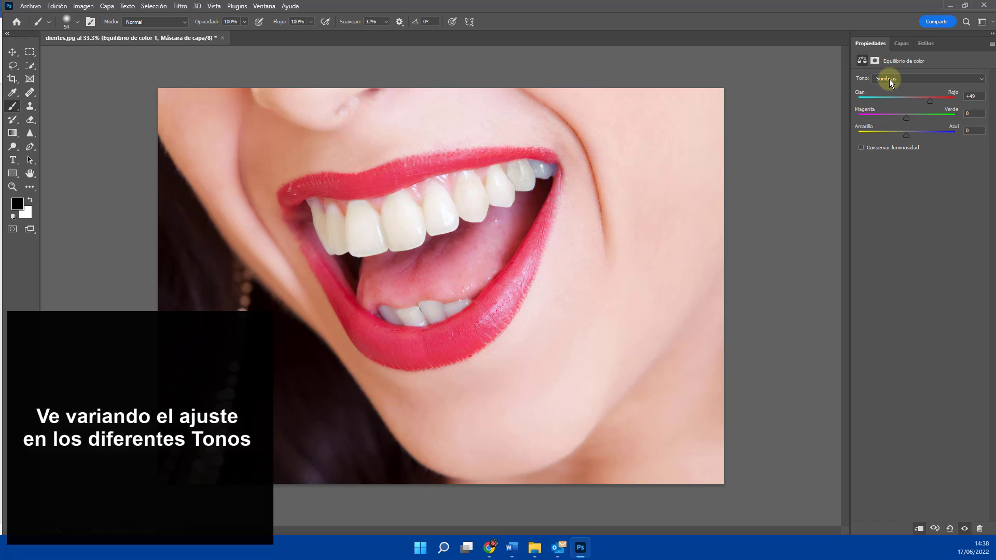
{"action": "left_click", "coordinate": [889, 79]}
{"action": "left_click", "coordinate": [889, 87]}
{"action": "left_click_drag", "start_coordinate": [907, 116], "coordinate": [916, 117]}
{"action": "mouse_move", "coordinate": [914, 136]}
{"action": "left_mouse_down"}
{"action": "mouse_move", "coordinate": [933, 132]}
{"action": "mouse_move", "coordinate": [896, 127]}
{"action": "mouse_move", "coordinate": [910, 131]}
{"action": "left_mouse_up"}
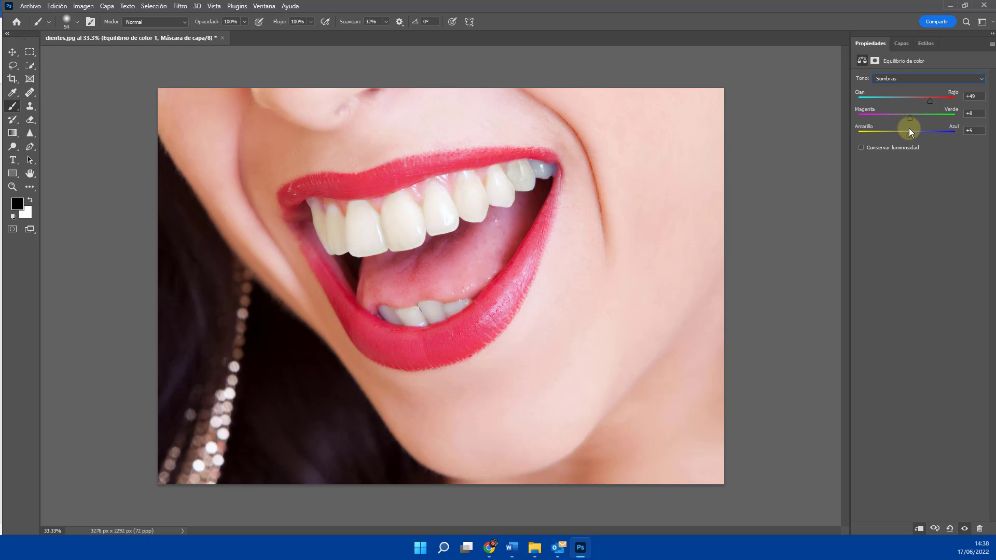
Set the Color Balance highlights (Iluminaciones) to Cyan–Red +10, Magenta–Green +2 and Yellow–Blue +18.
{"action": "left_click", "coordinate": [918, 78]}
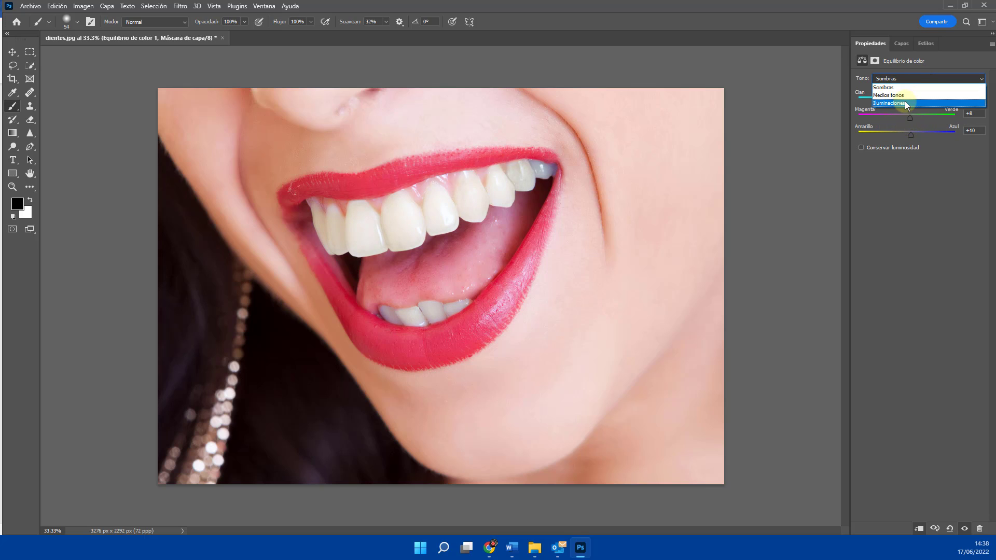
{"action": "left_click", "coordinate": [904, 103]}
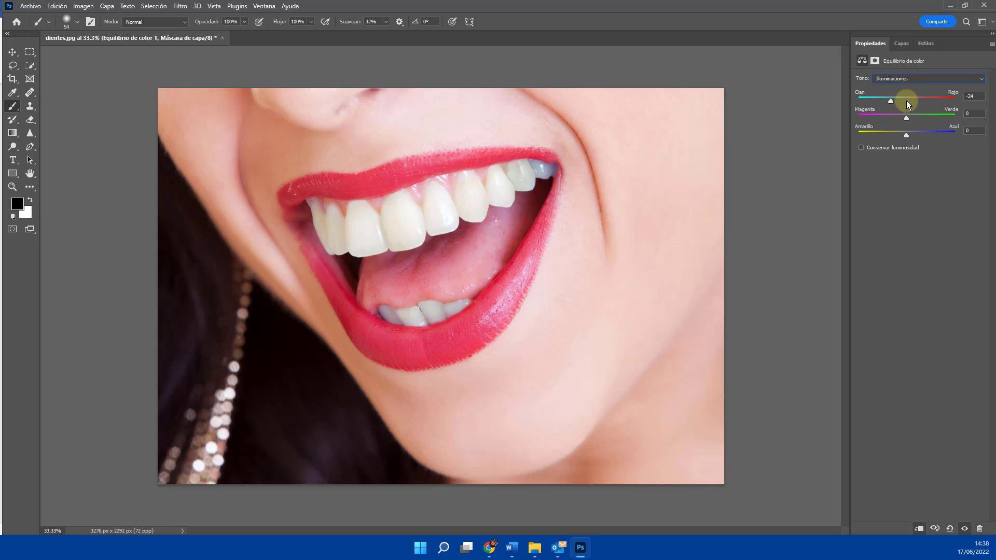
{"action": "mouse_move", "coordinate": [906, 101]}
{"action": "left_mouse_down"}
{"action": "mouse_move", "coordinate": [916, 101]}
{"action": "mouse_move", "coordinate": [908, 117]}
{"action": "left_mouse_up"}
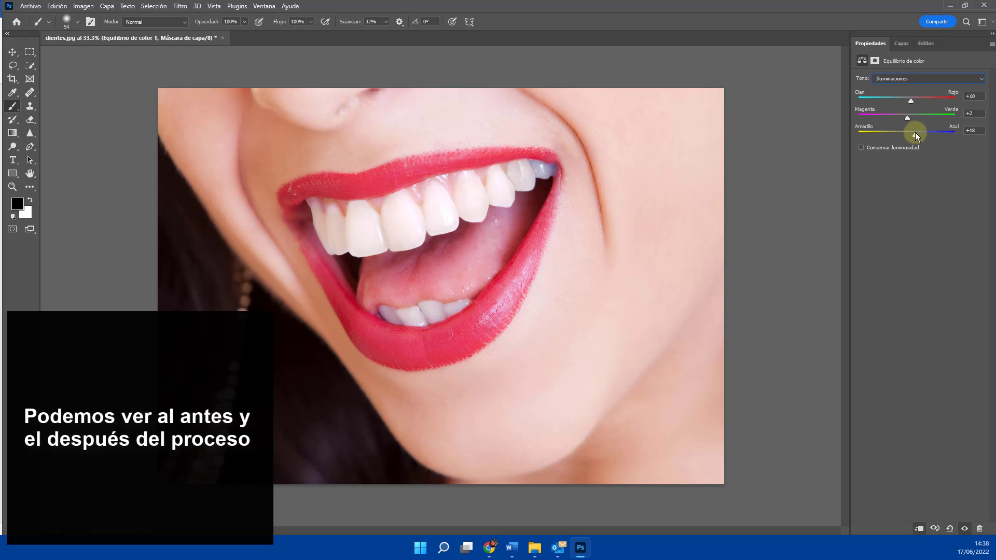
Lower the opacity of the Equilibrio de color 1 layer and compare the teeth with the adjustment hidden and shown.
{"action": "left_click", "coordinate": [901, 43]}
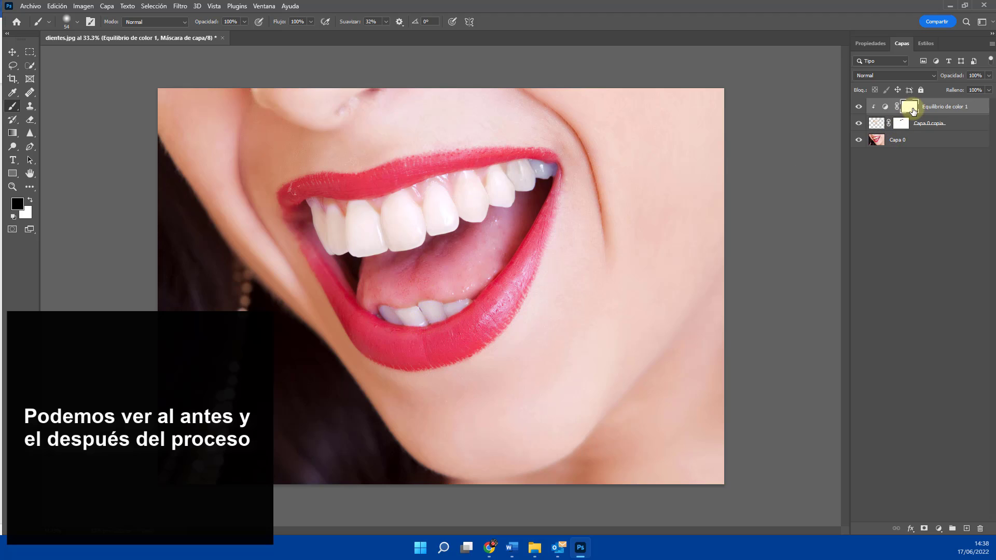
{"action": "left_click_drag", "start_coordinate": [959, 76], "coordinate": [951, 77]}
{"action": "left_click", "coordinate": [860, 106]}
{"action": "left_click", "coordinate": [860, 107]}
{"action": "left_click_drag", "start_coordinate": [957, 75], "coordinate": [946, 77]}
{"action": "left_click", "coordinate": [859, 107]}
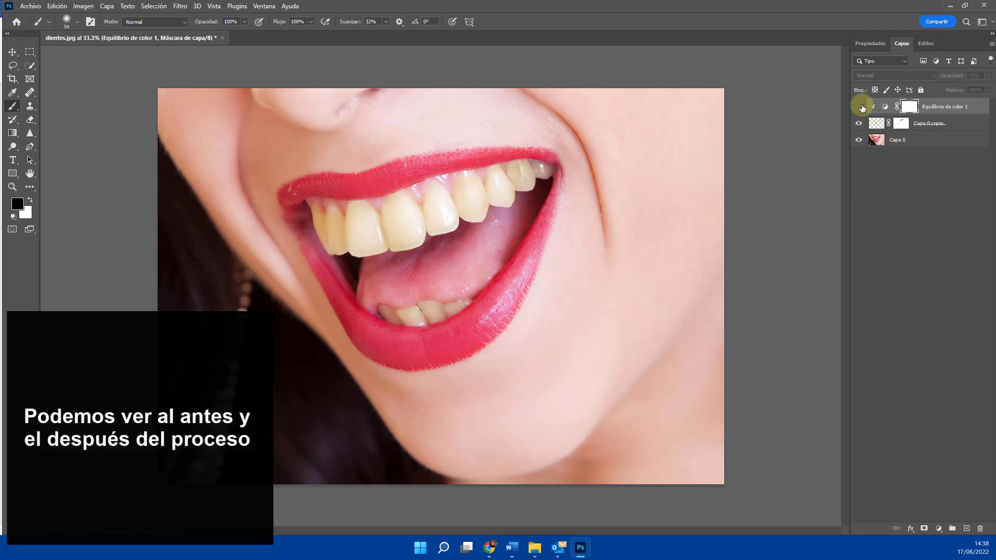
{"action": "left_click", "coordinate": [859, 107]}
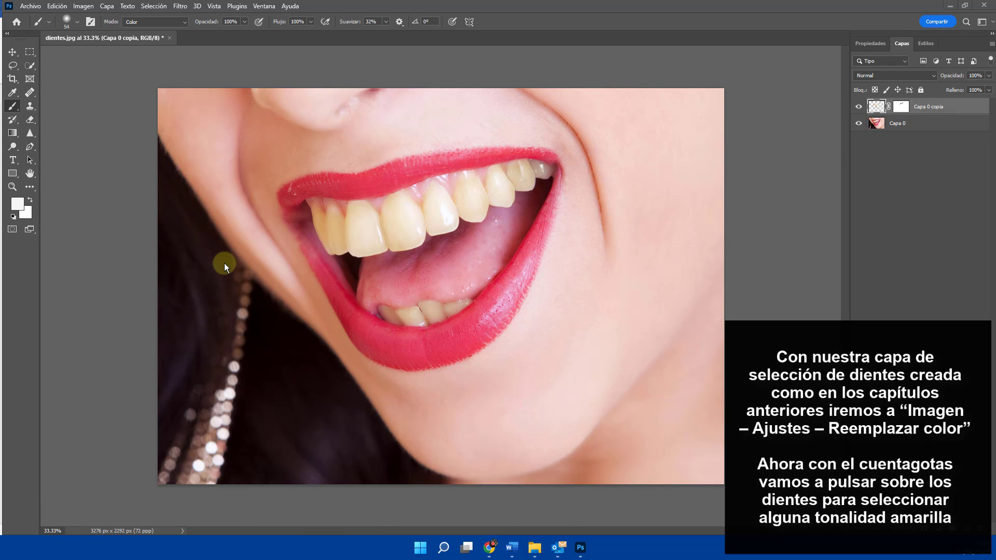
Start Replace Color on the teeth layer Capa 0 copia, sampling a yellowish tooth tone with the tolerance set to 179.
{"action": "left_click", "coordinate": [858, 123]}
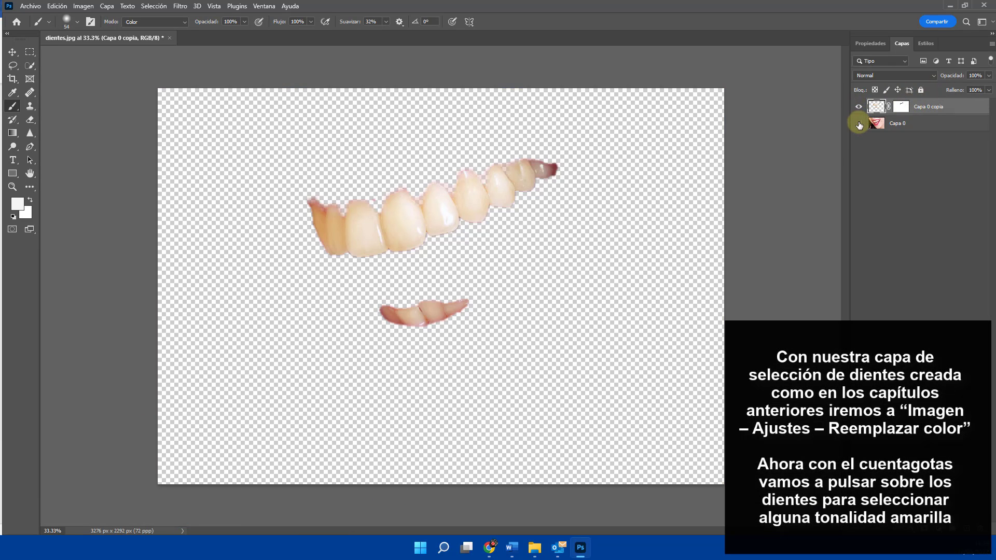
{"action": "left_click", "coordinate": [858, 123]}
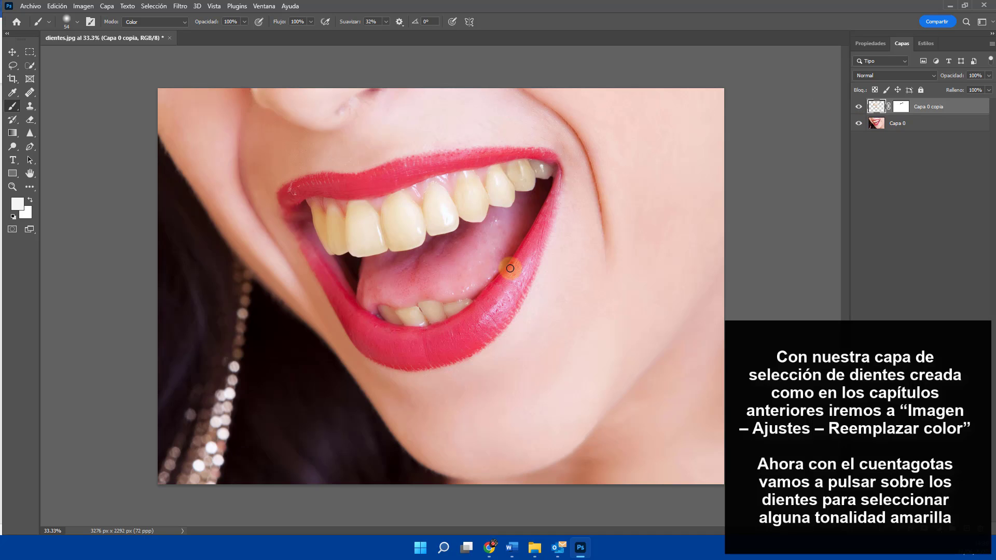
{"action": "left_click", "coordinate": [83, 6]}
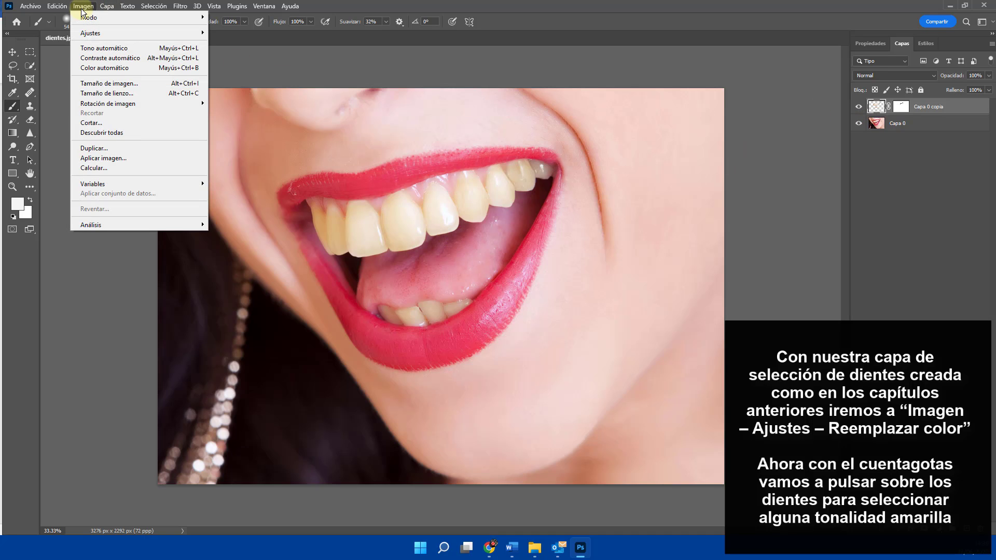
{"action": "mouse_move", "coordinate": [93, 33]}
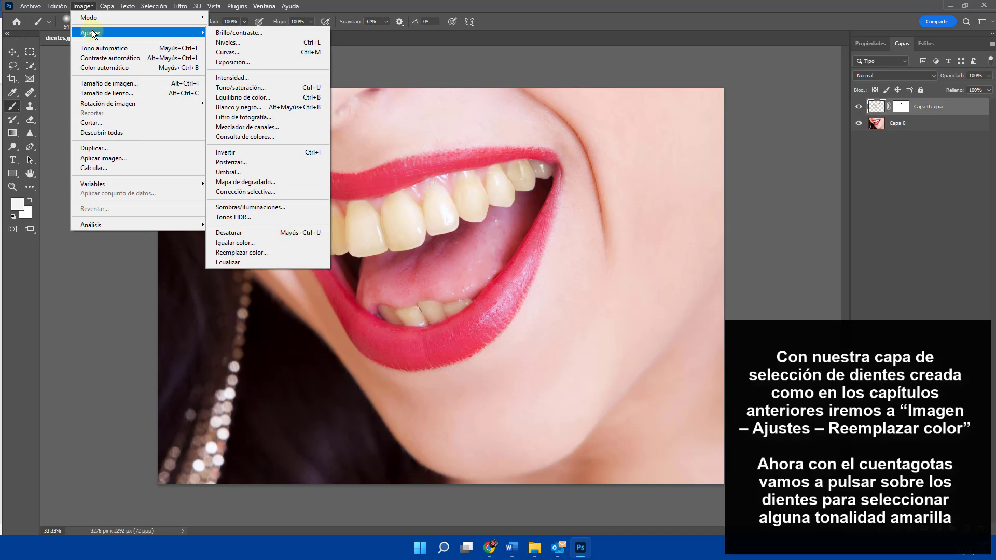
{"action": "left_click", "coordinate": [262, 252]}
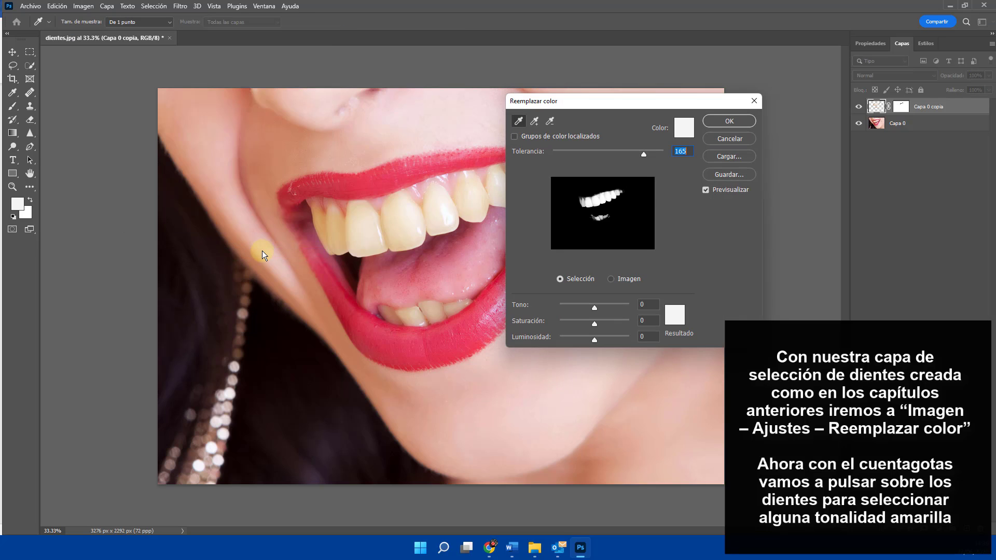
{"action": "left_click", "coordinate": [397, 238]}
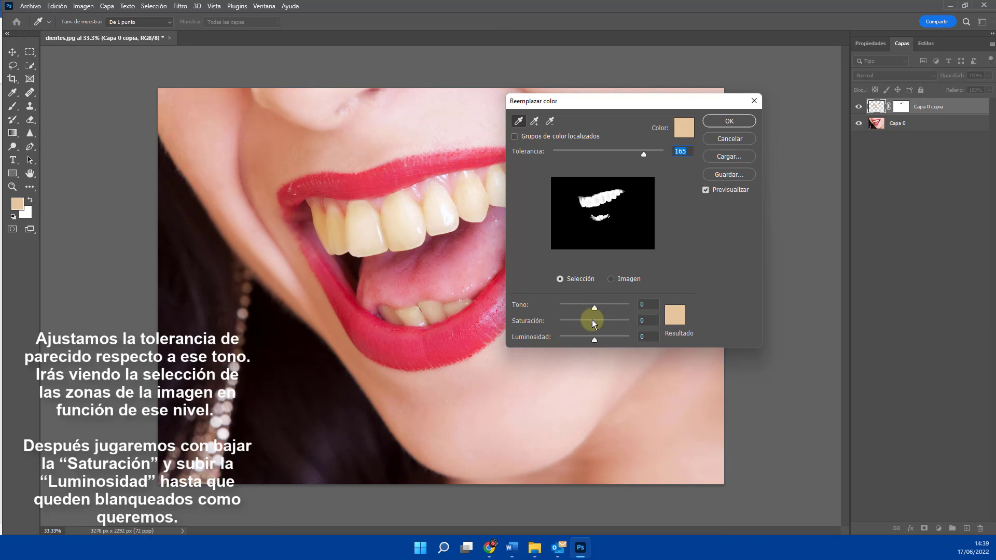
{"action": "left_click_drag", "start_coordinate": [643, 154], "coordinate": [651, 154]}
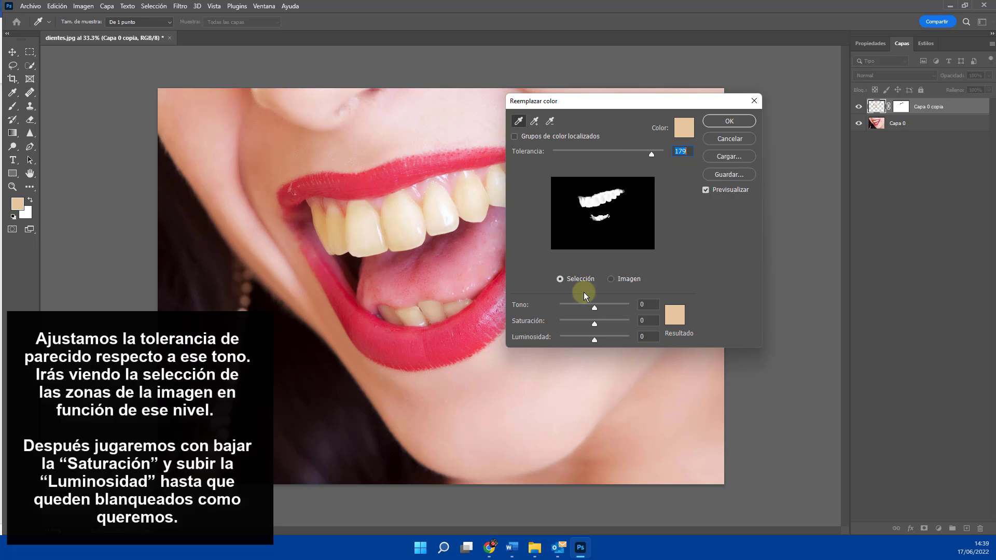
Set the replacement colour's saturation to -85, lightness to +23 and hue to -36, and apply it to the teeth.
{"action": "left_click_drag", "start_coordinate": [591, 324], "coordinate": [571, 323]}
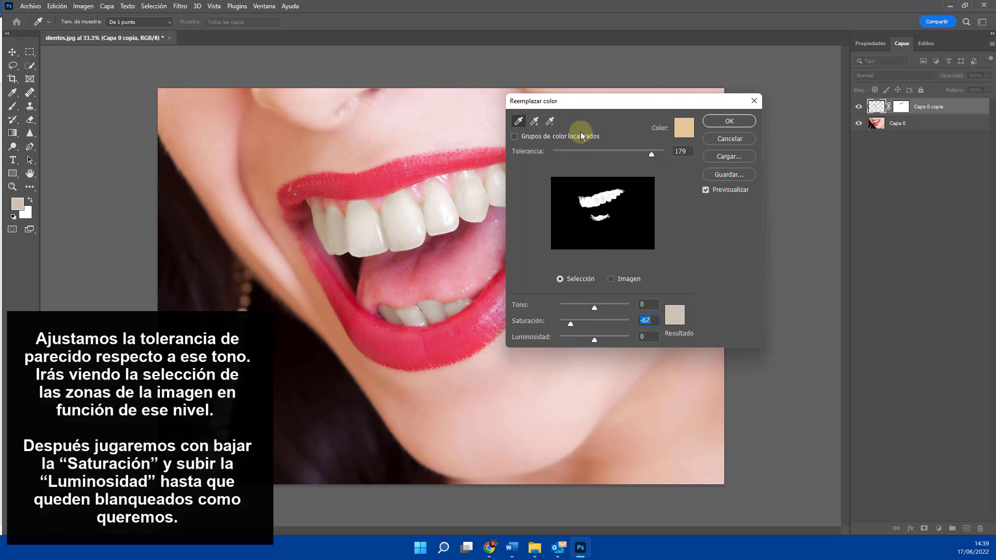
{"action": "left_click_drag", "start_coordinate": [602, 99], "coordinate": [713, 55]}
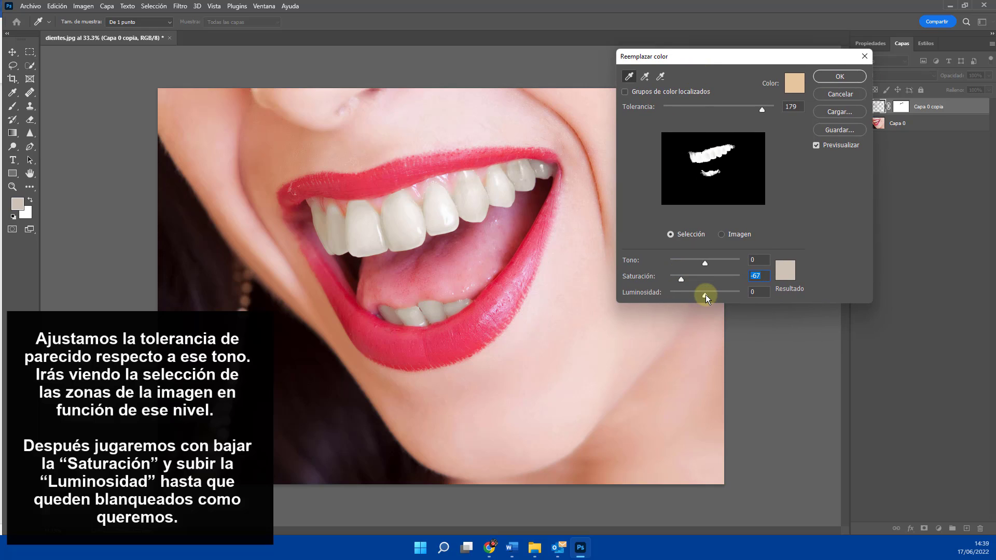
{"action": "mouse_move", "coordinate": [705, 295]}
{"action": "left_mouse_down"}
{"action": "mouse_move", "coordinate": [716, 295]}
{"action": "mouse_move", "coordinate": [674, 278]}
{"action": "mouse_move", "coordinate": [713, 295]}
{"action": "left_mouse_up"}
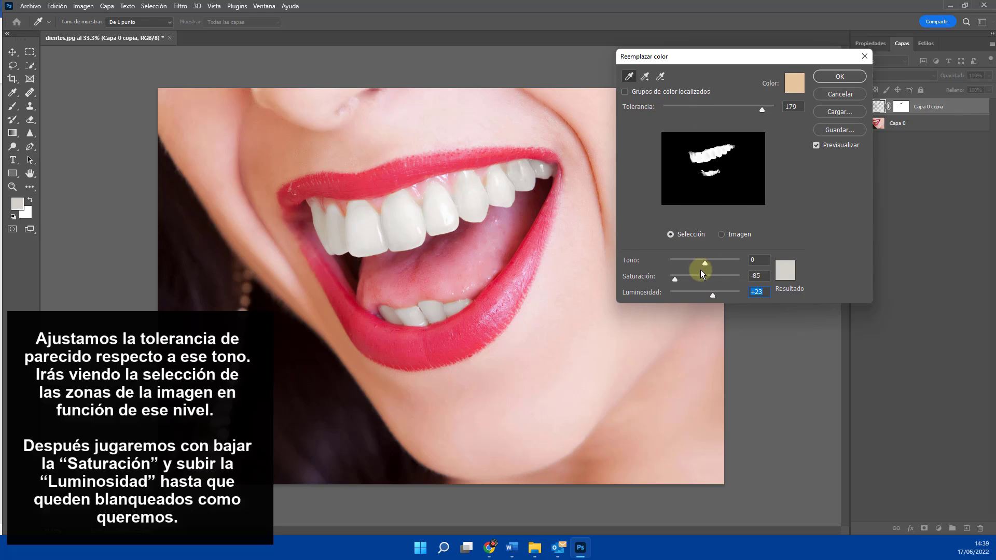
{"action": "left_click_drag", "start_coordinate": [705, 262], "coordinate": [698, 260]}
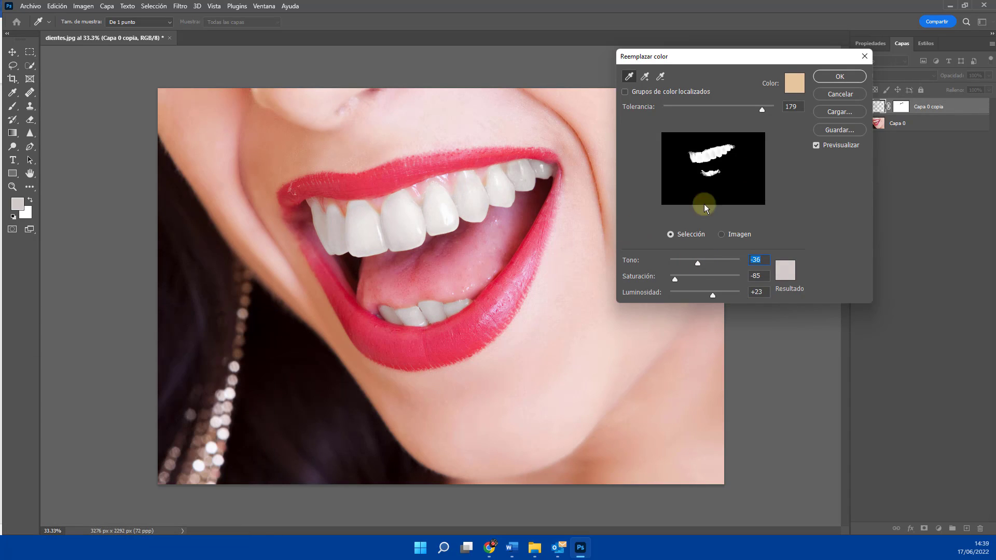
{"action": "left_click", "coordinate": [833, 77]}
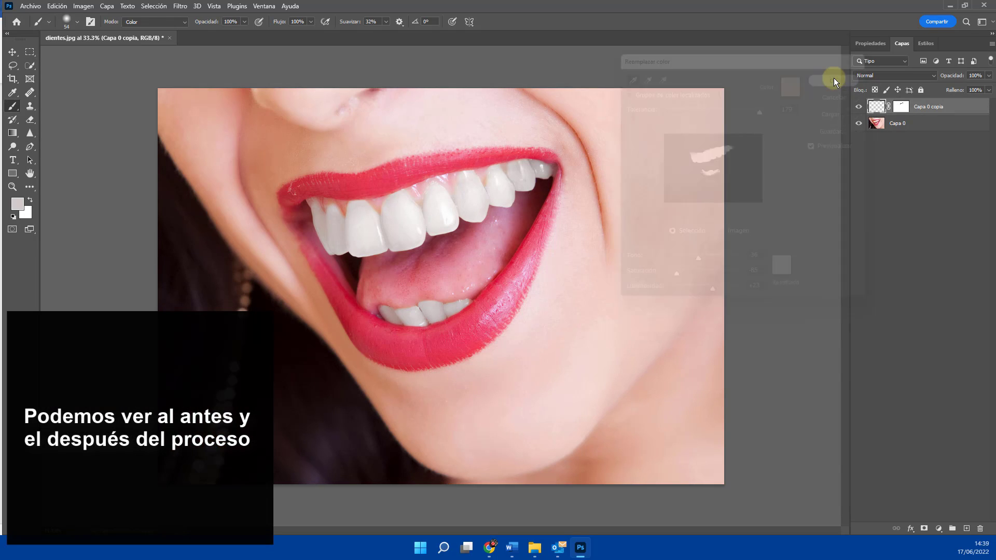
Compare the teeth before and after the colour replacement by toggling the visibility of the Capa 0 copia layer.
{"action": "left_click", "coordinate": [858, 107]}
{"action": "left_click", "coordinate": [858, 107]}
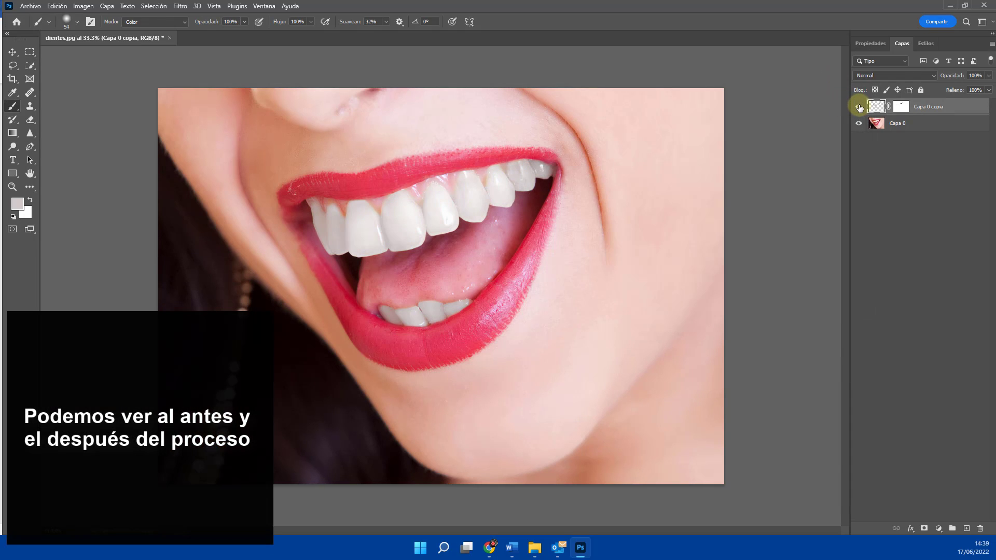
{"action": "left_click", "coordinate": [858, 107]}
{"action": "left_click", "coordinate": [859, 107]}
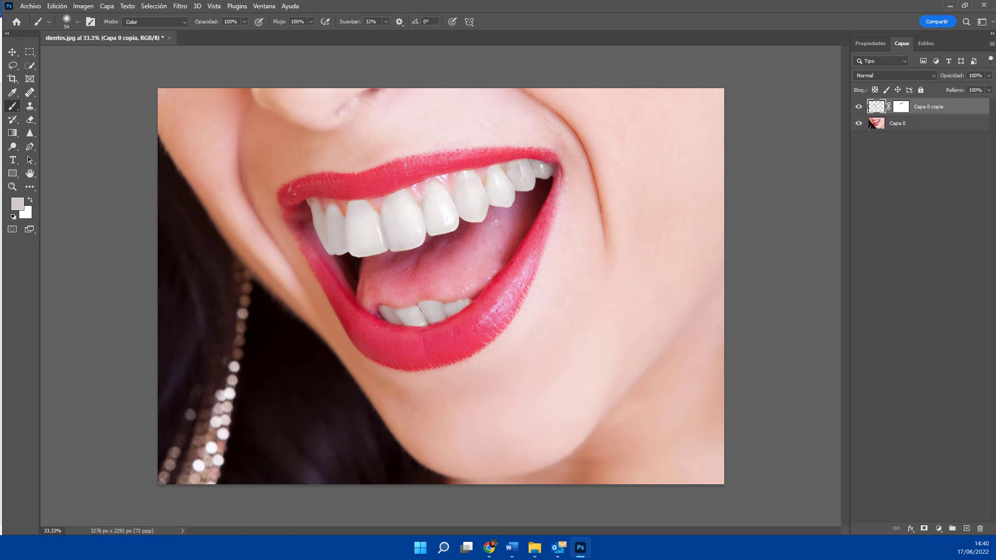
{"action": "left_click", "coordinate": [858, 106]}
{"action": "left_click", "coordinate": [858, 107]}
{"action": "left_click", "coordinate": [860, 108]}
{"action": "left_click", "coordinate": [859, 107]}
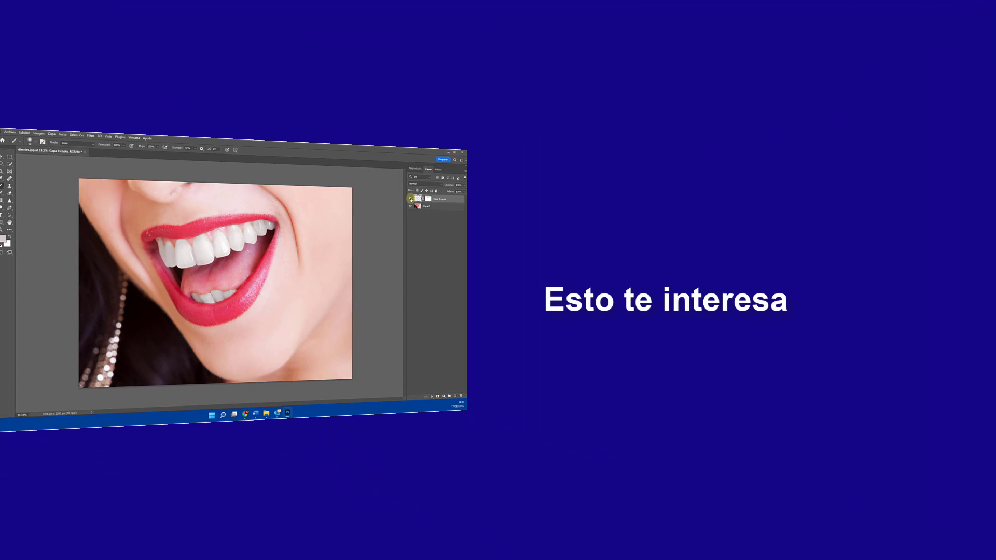
{"action": "left_click", "coordinate": [410, 199]}
{"action": "left_click", "coordinate": [410, 199]}
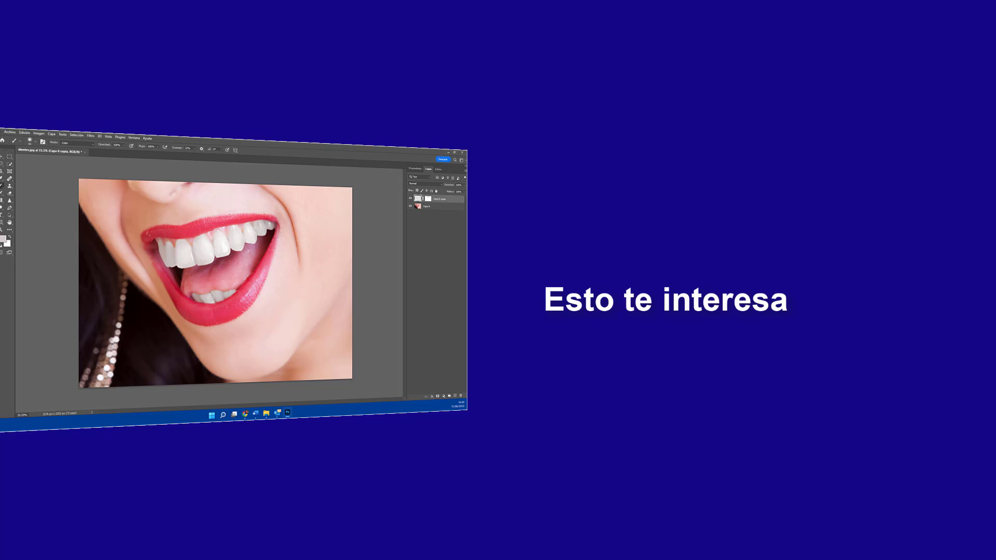